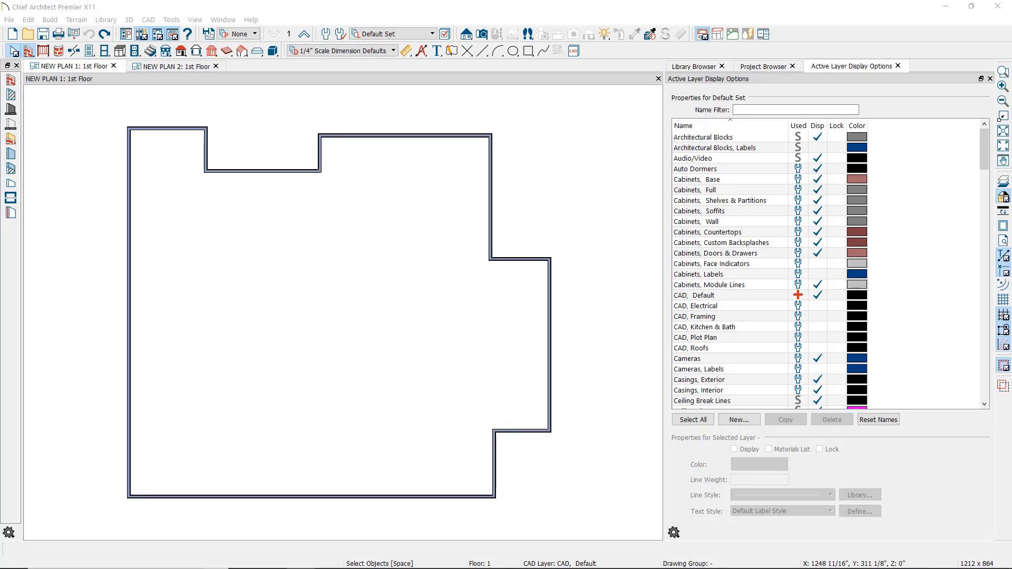
- Look over the CAD menu's Automatic Dimensions options, then bring up the Automatic Dimension Tools toolbar
left_click(148, 24)
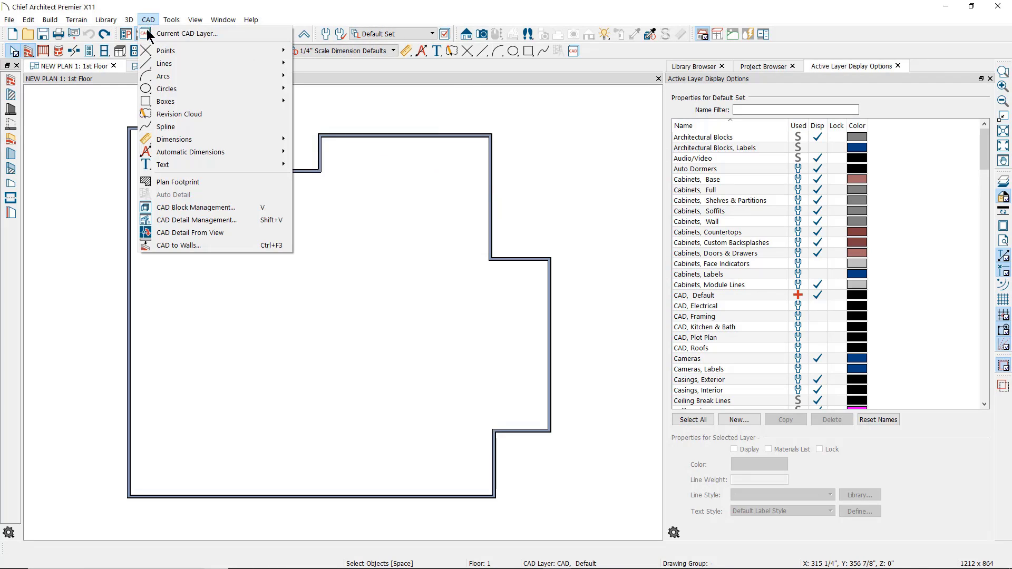
mouse_move(170, 158)
left_click(417, 110)
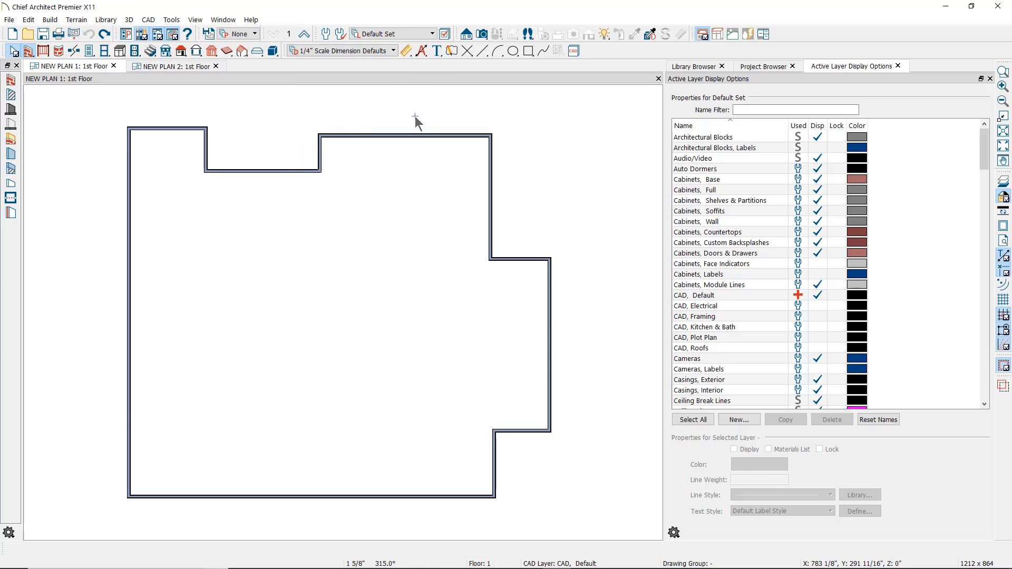
left_click(421, 49)
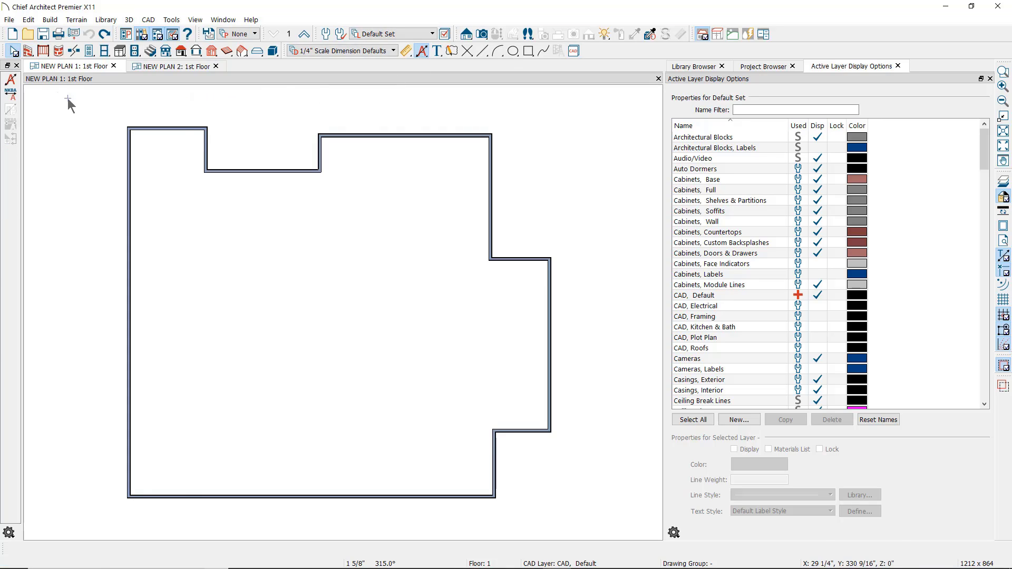
- Generate auto exterior dimensions, undo them, and delete the short wall at the top notch
left_click(11, 84)
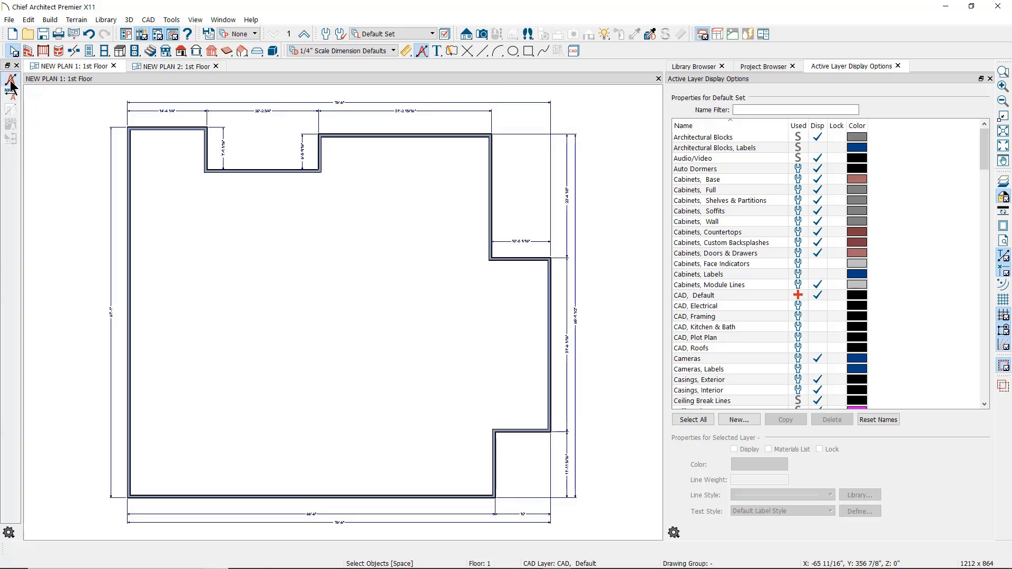
left_click(89, 34)
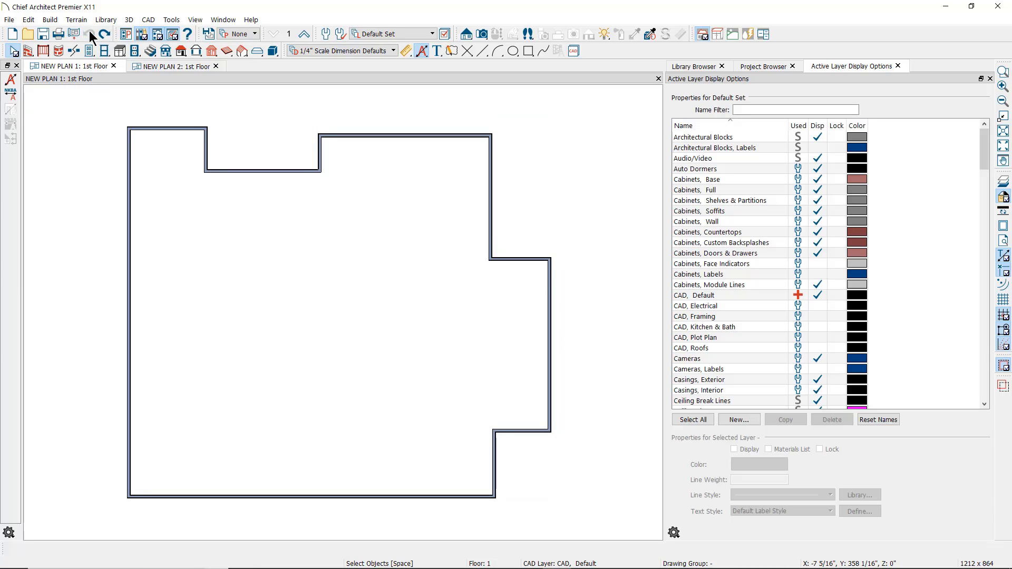
left_click(207, 157)
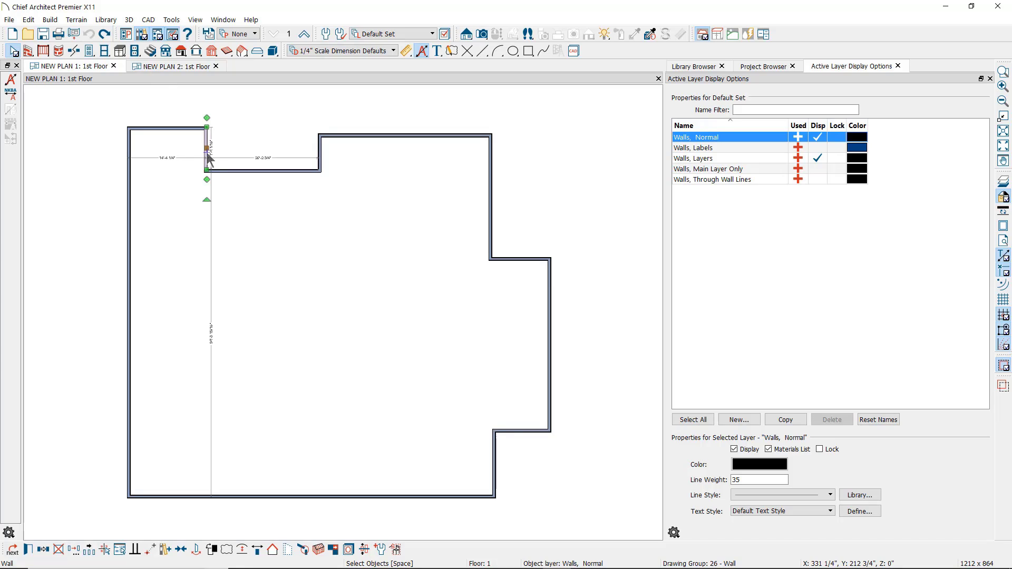
key("Delete")
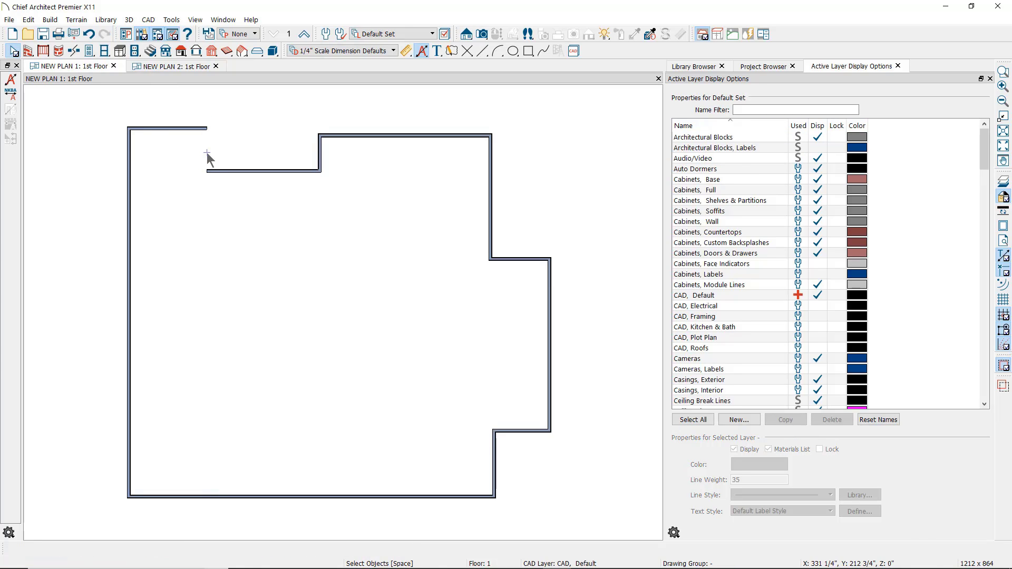
- Confirm auto dimensions fail on the open outline, restore the wall, and regenerate them
left_click(11, 82)
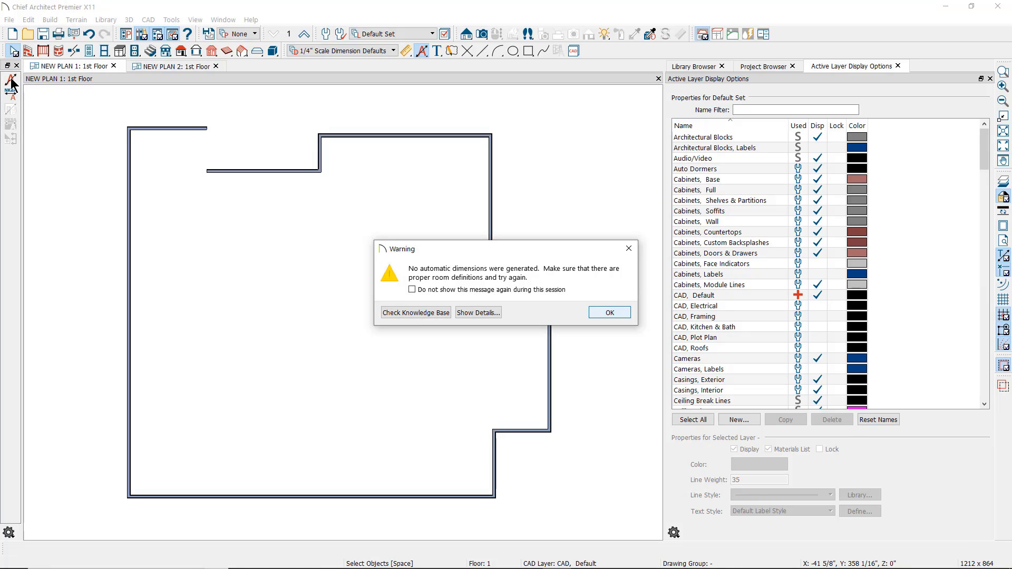
left_click(610, 312)
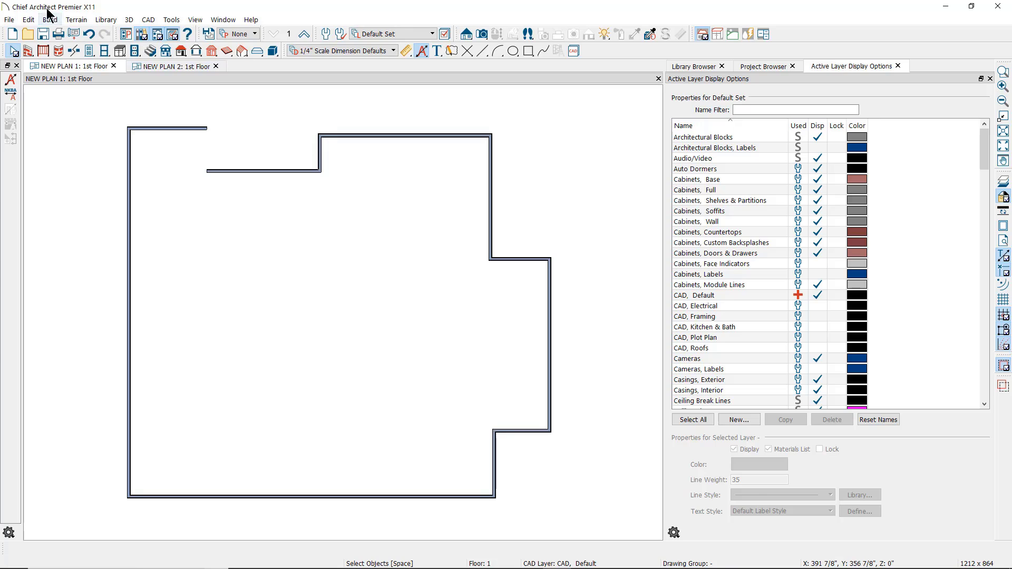
left_click(88, 33)
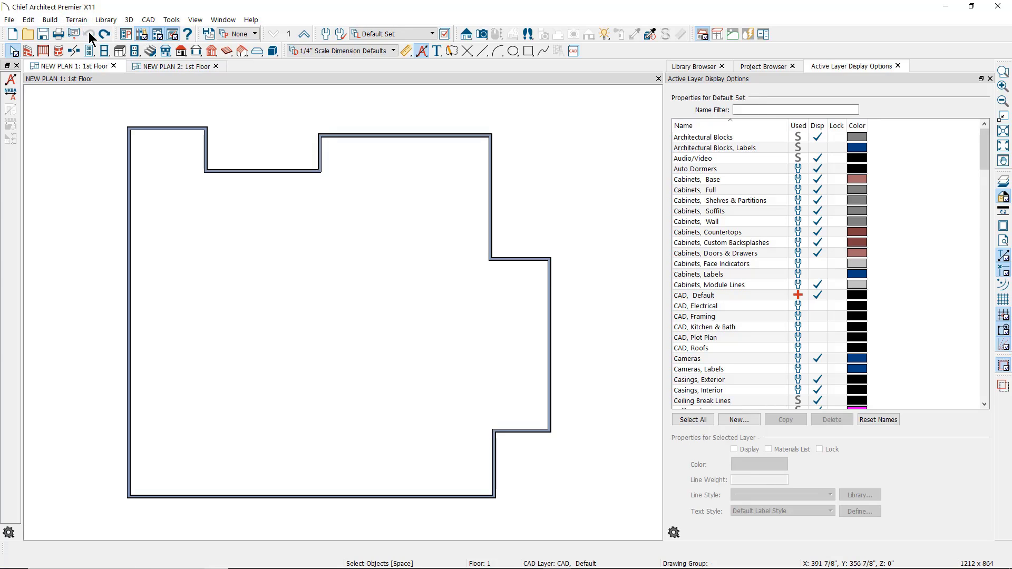
left_click(11, 82)
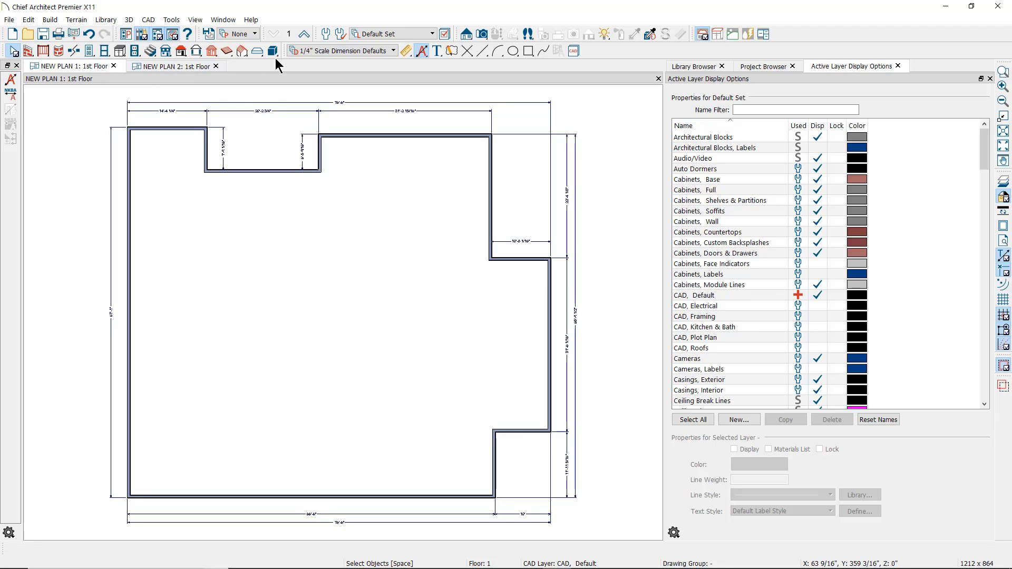
- Switch to 1/8" Scale Dimension Defaults and regenerate the auto exterior dimensions
left_click(333, 52)
left_click(334, 52)
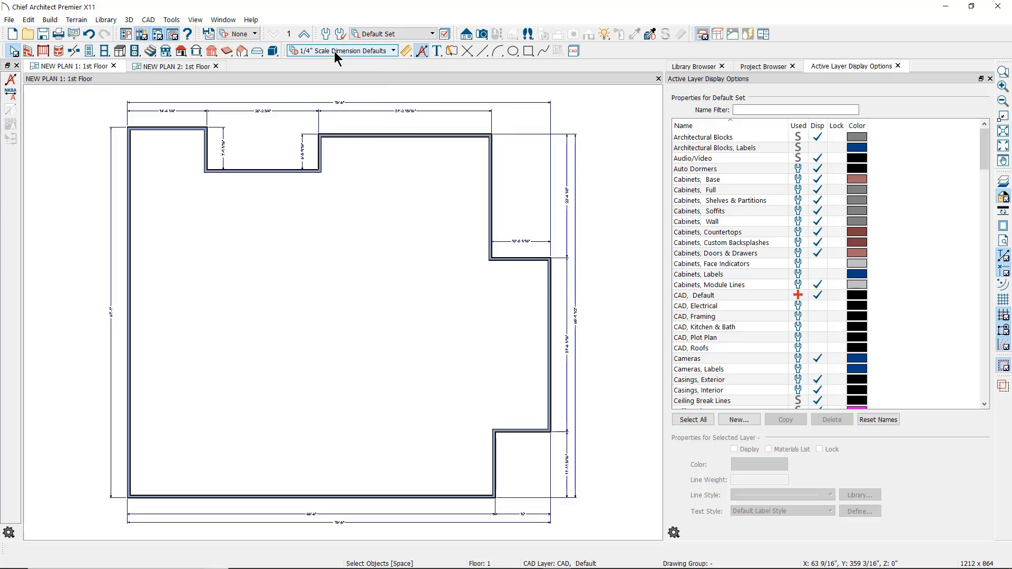
left_click(335, 52)
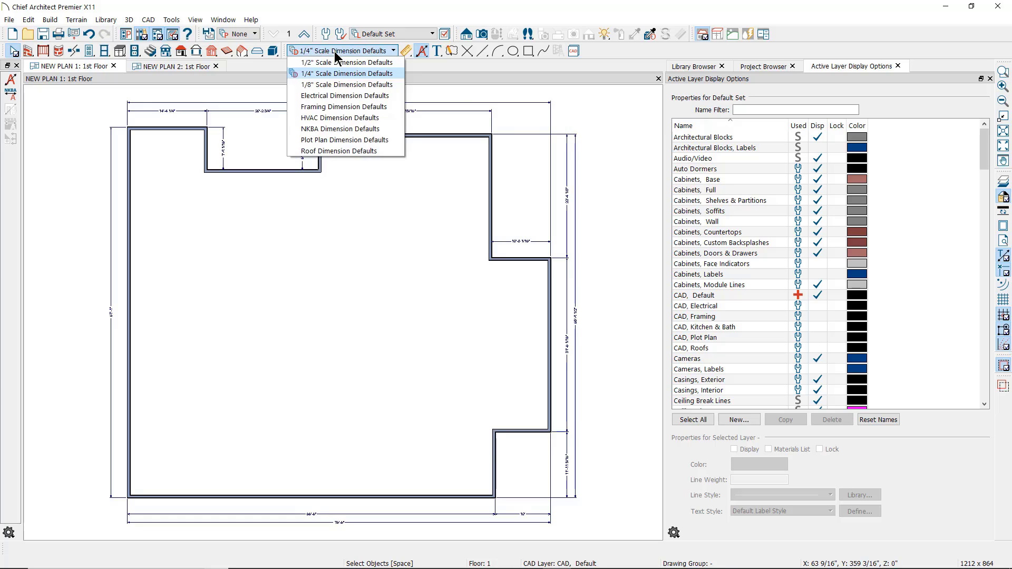
left_click(332, 84)
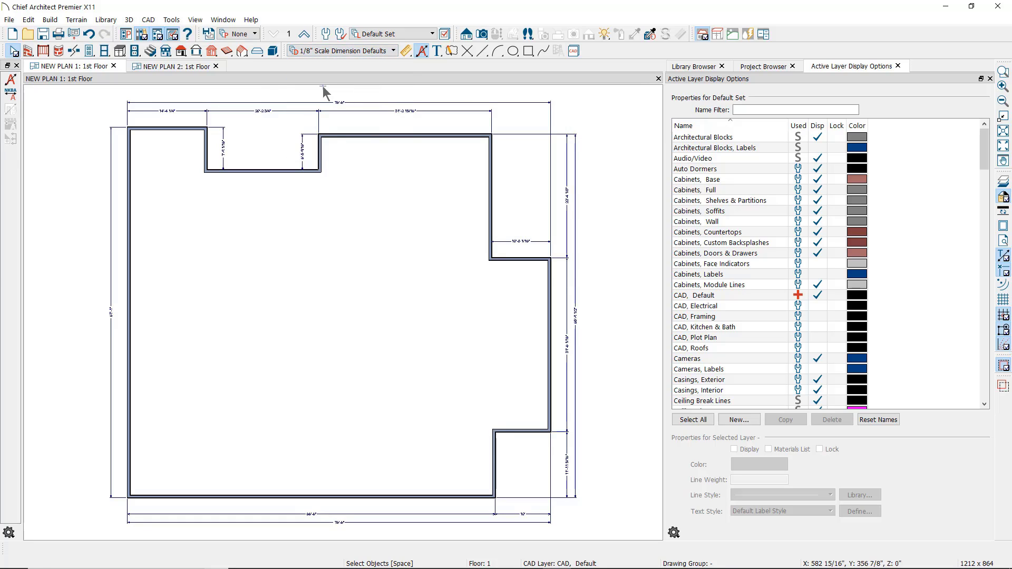
left_click(9, 80)
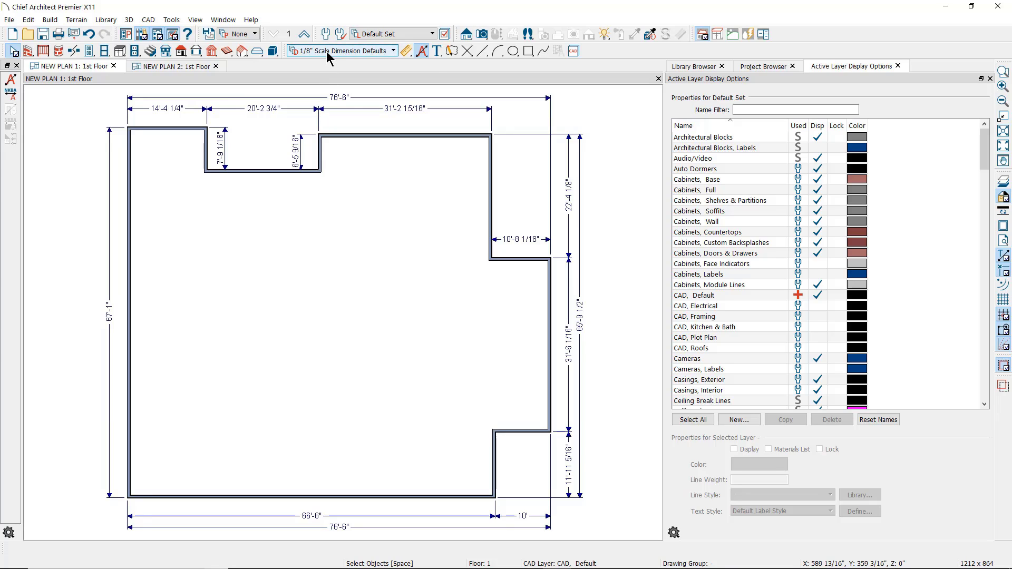
- Add a manual 20'-2 3/4" dimension along the bottom wall of the top notch
left_click(406, 50)
left_click_drag(194, 184, 320, 184)
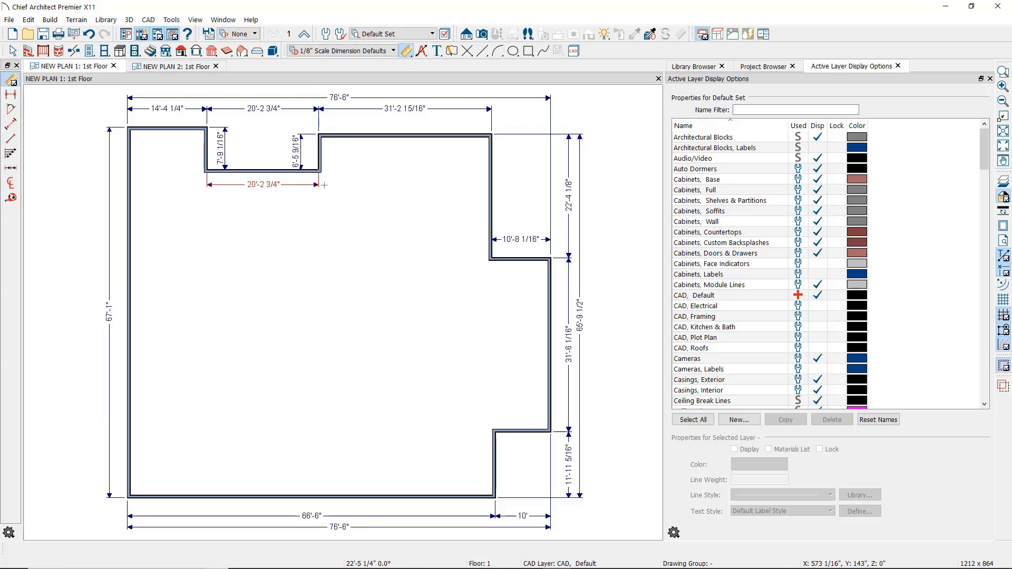
key("space")
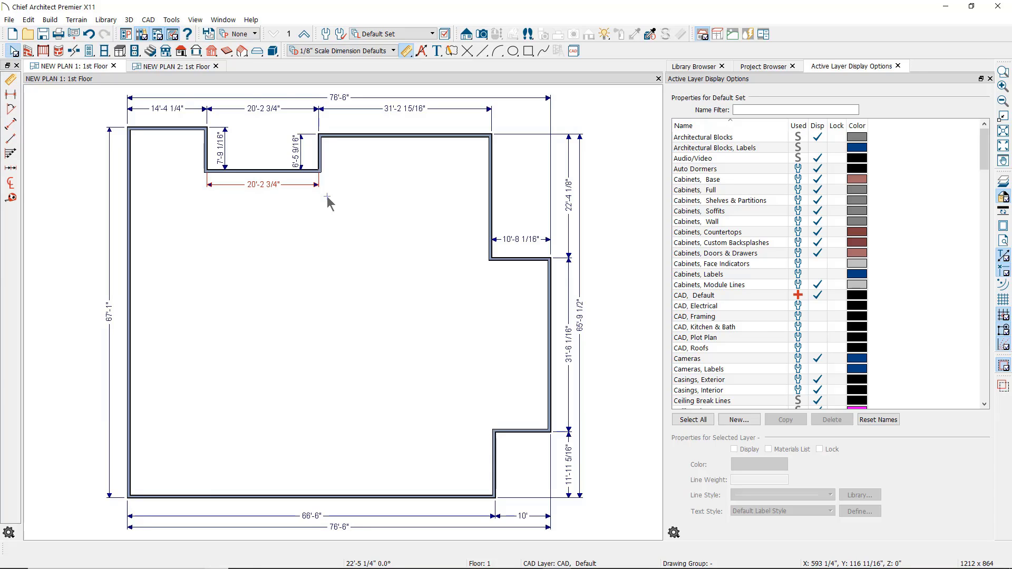
- Open Default Settings > Dimension saved defaults and edit the 1/8" Scale Dimension Defaults
left_click(29, 20)
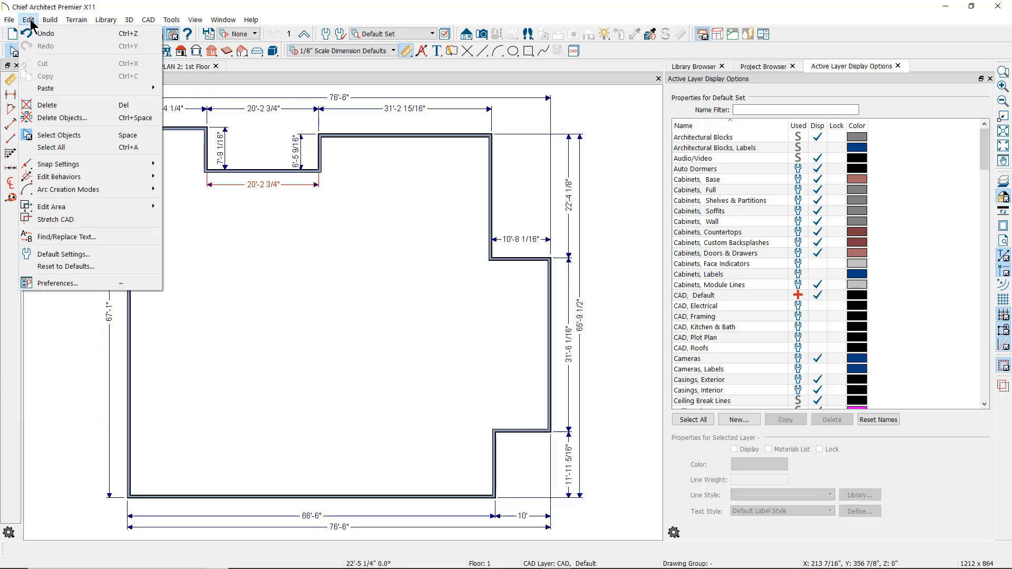
left_click(62, 255)
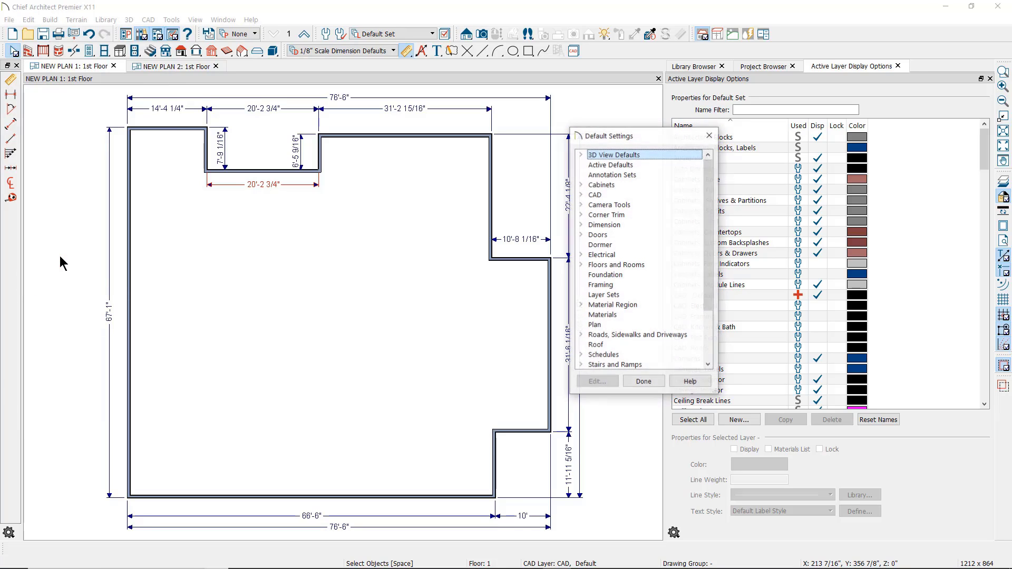
left_click(581, 224)
double_click(616, 235)
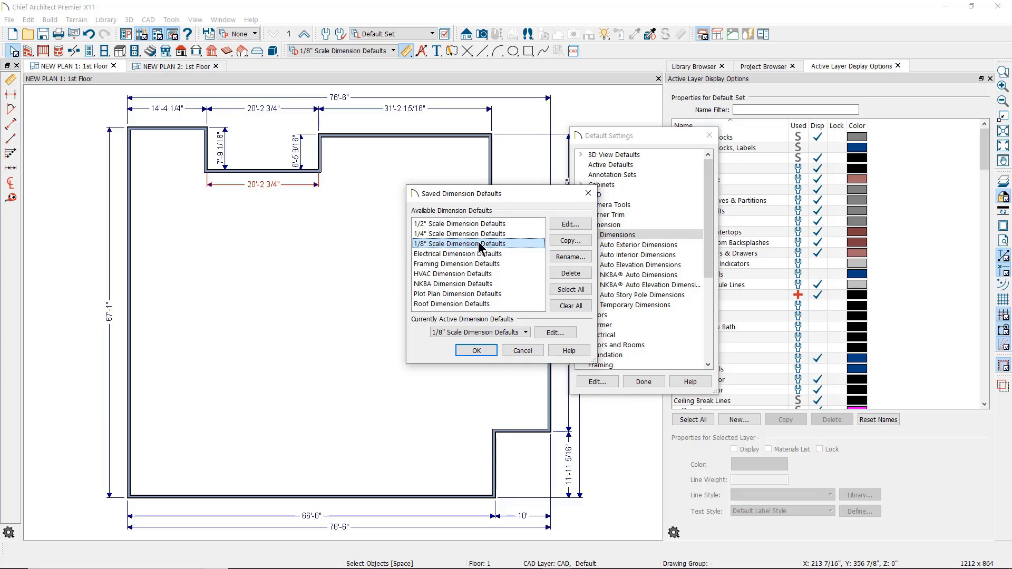
left_click(570, 225)
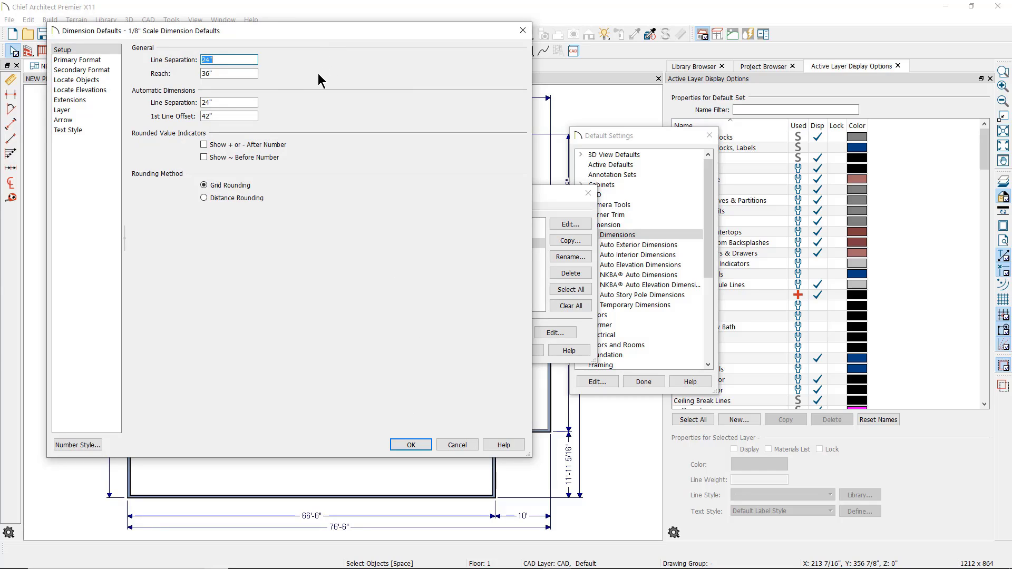
- Review the Primary Format, Locate Objects, Extension Lines, Layer, Arrows and Text Style pages
left_click(87, 61)
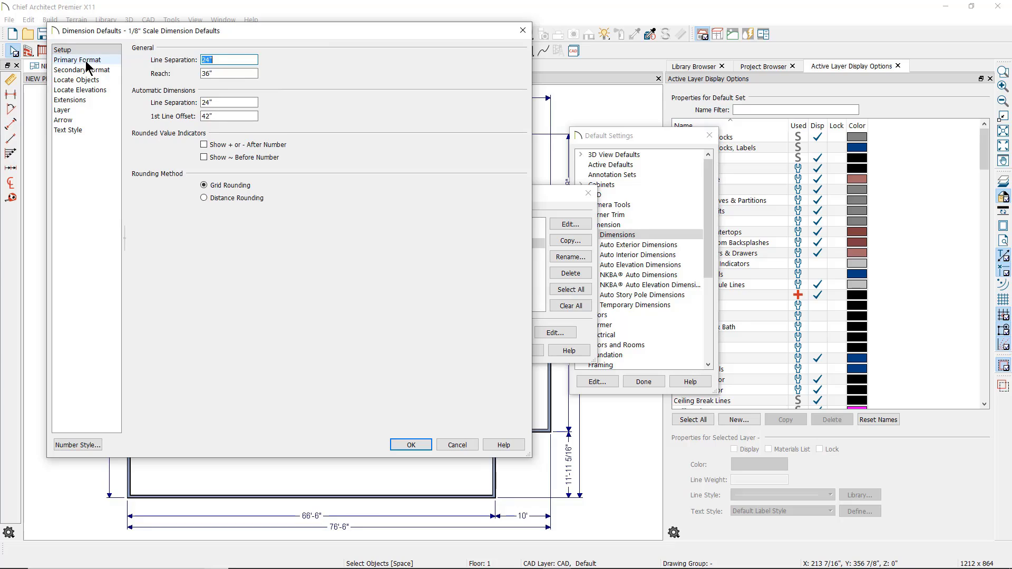
left_click(86, 81)
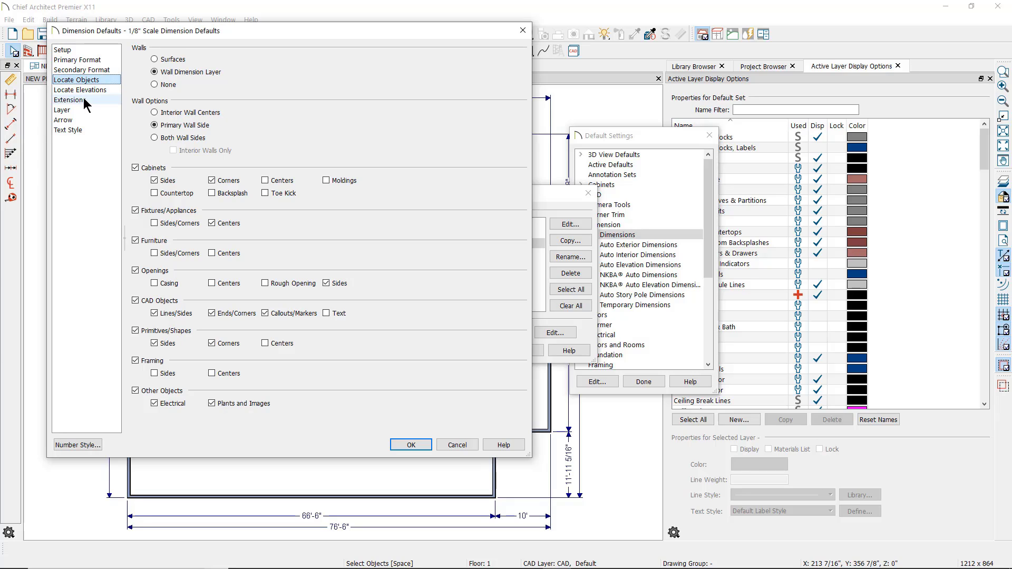
left_click(84, 99)
left_click(85, 112)
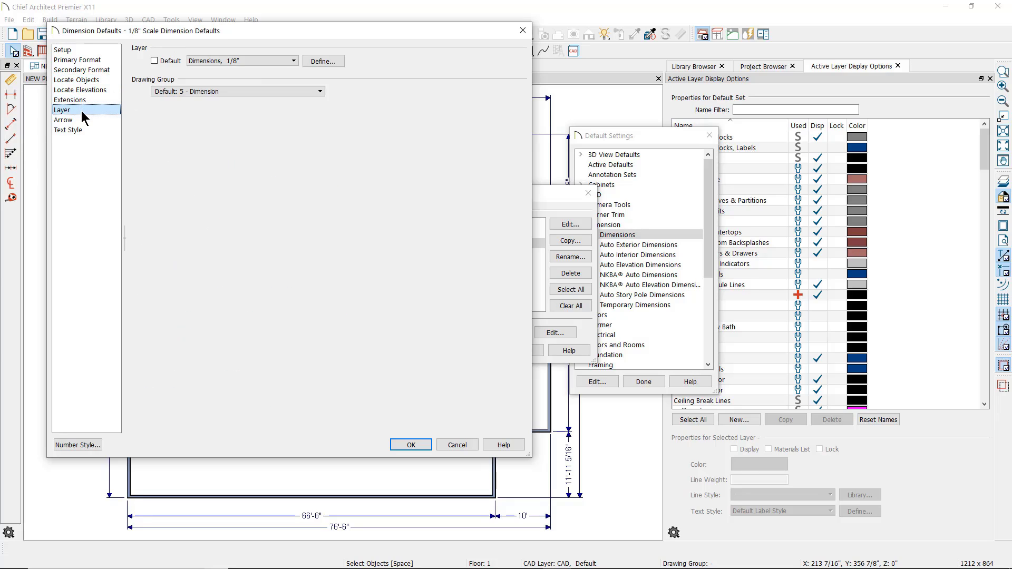
left_click(75, 120)
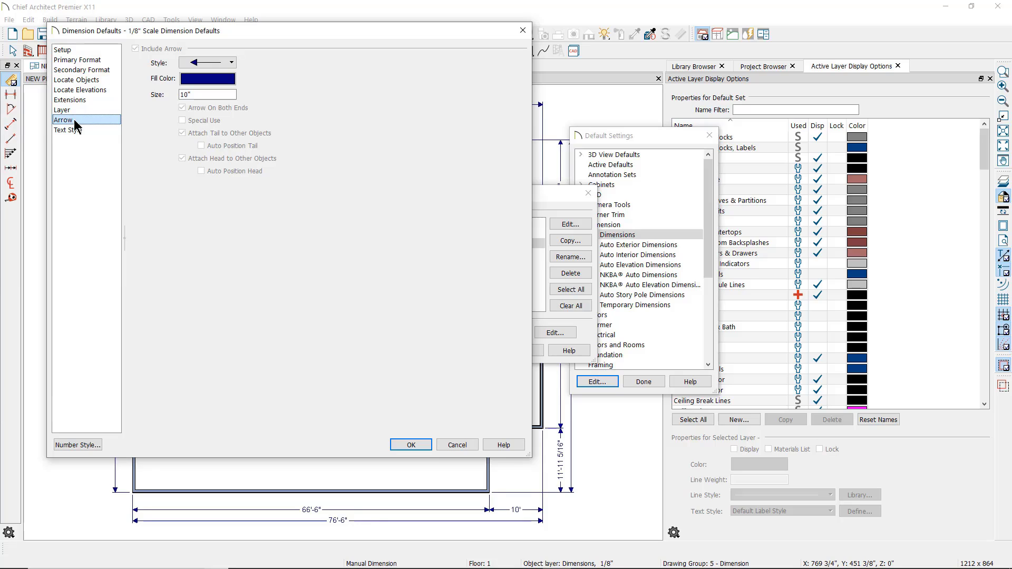
left_click(76, 130)
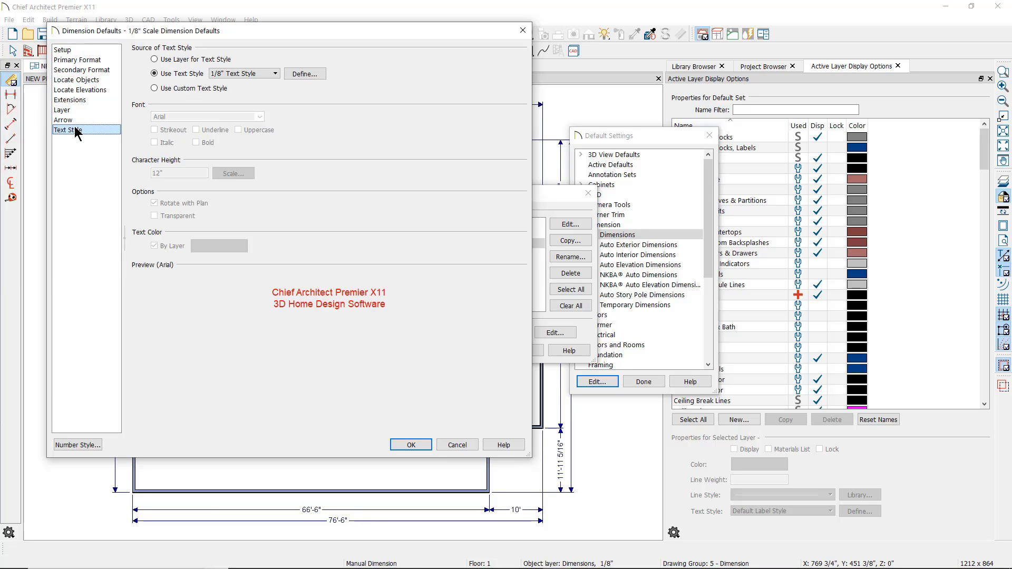
left_click(79, 111)
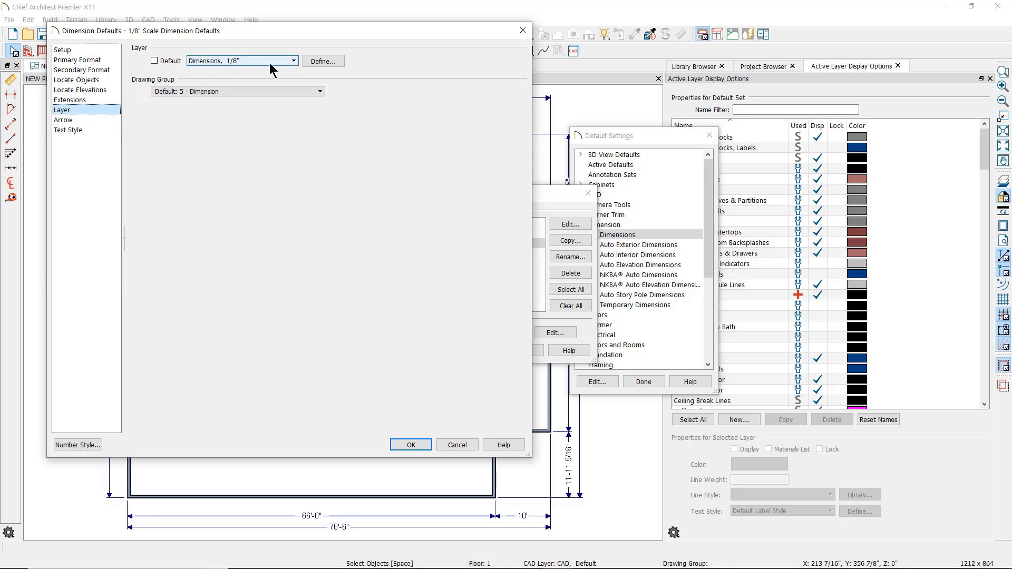
- Check display options for the Dimensions, 1/8" layer, then cancel out of all default windows
left_click(323, 61)
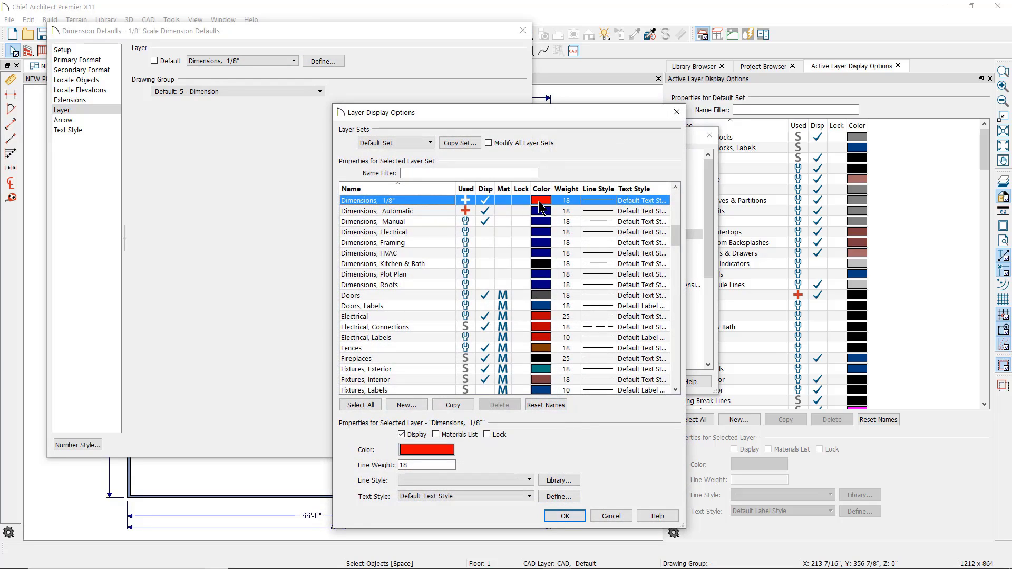
left_click(602, 515)
left_click(451, 444)
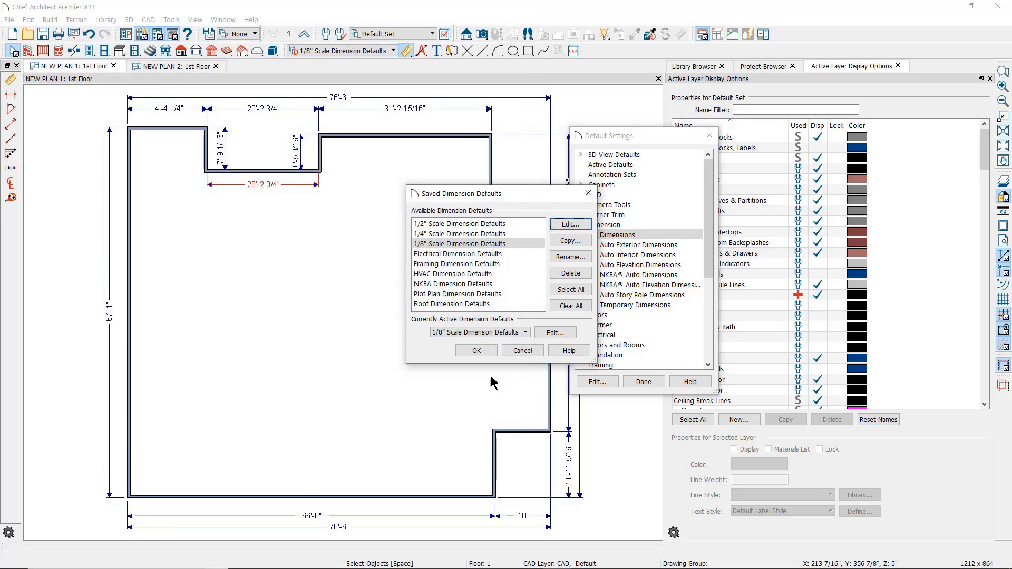
left_click(521, 351)
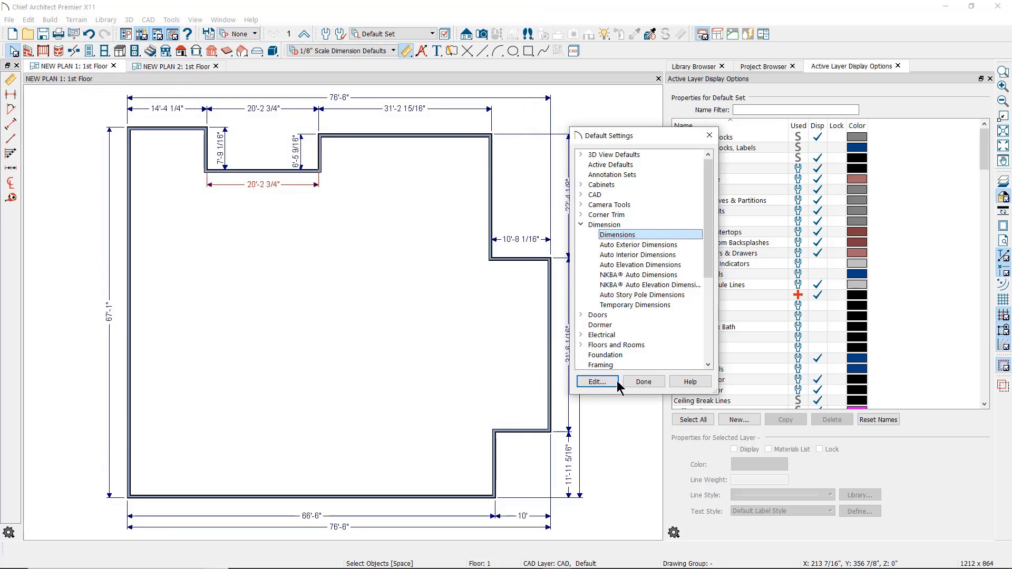
left_click(641, 382)
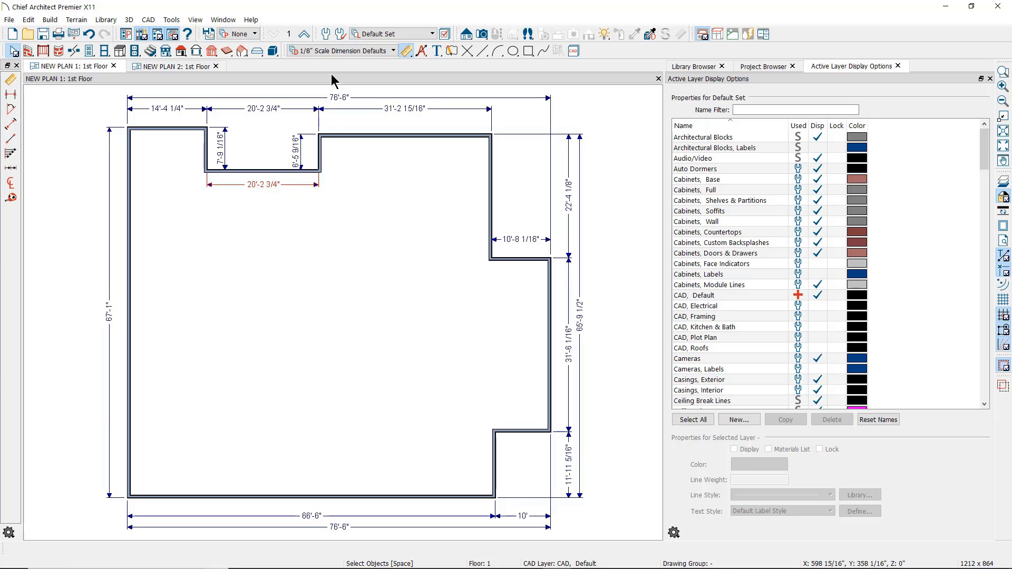
left_click(327, 34)
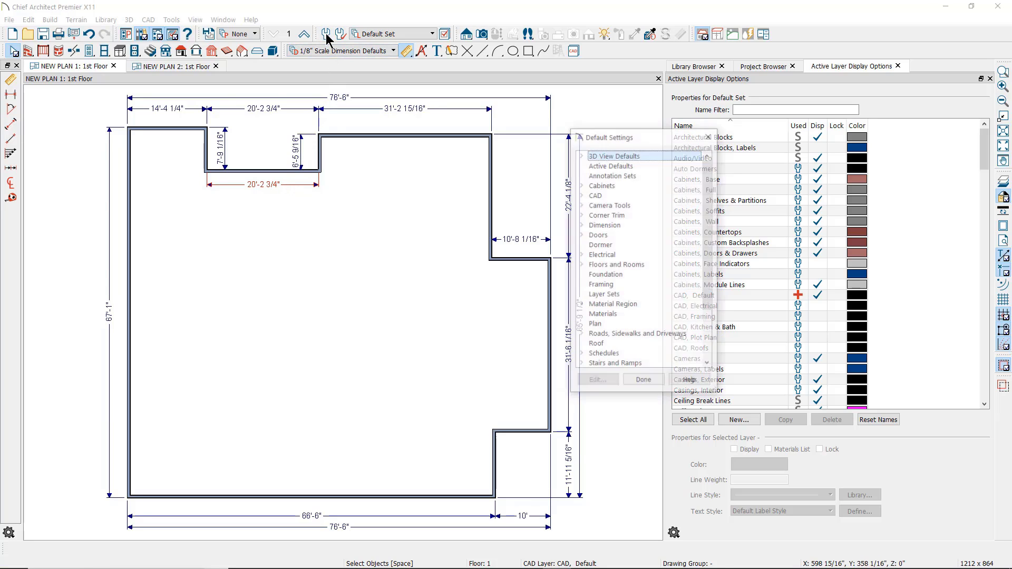
left_click(581, 225)
left_click(608, 245)
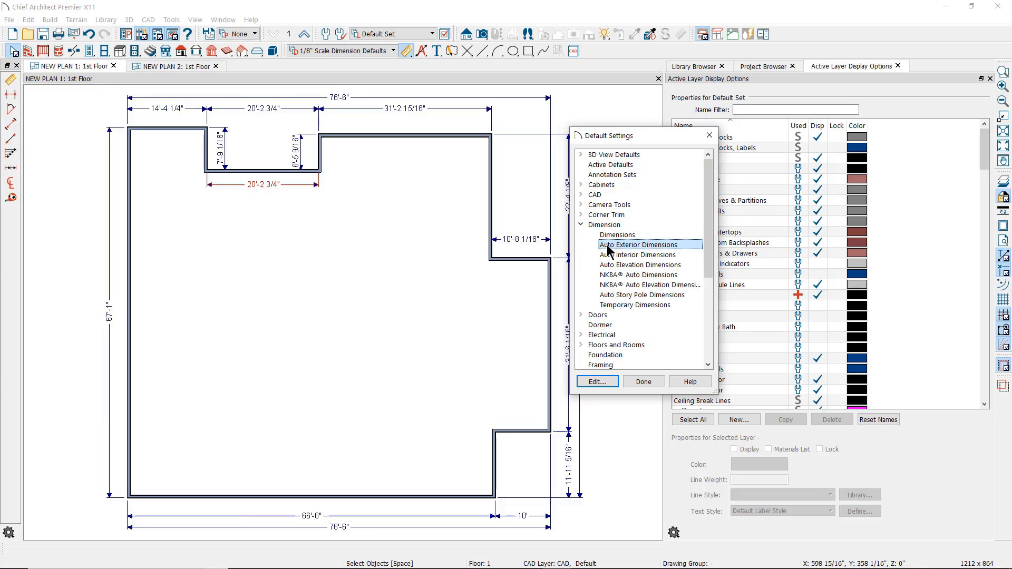
double_click(607, 246)
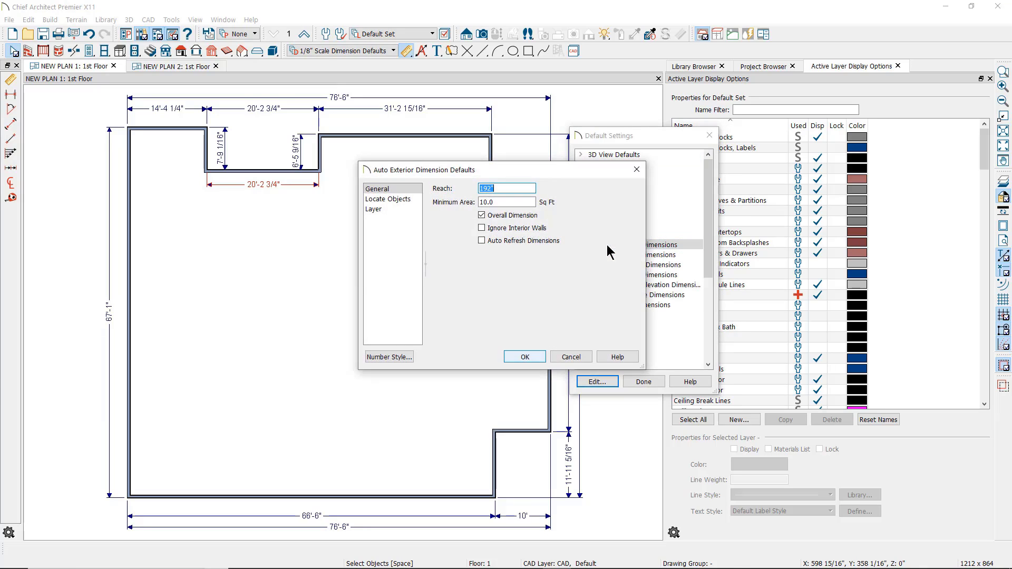
left_click(399, 205)
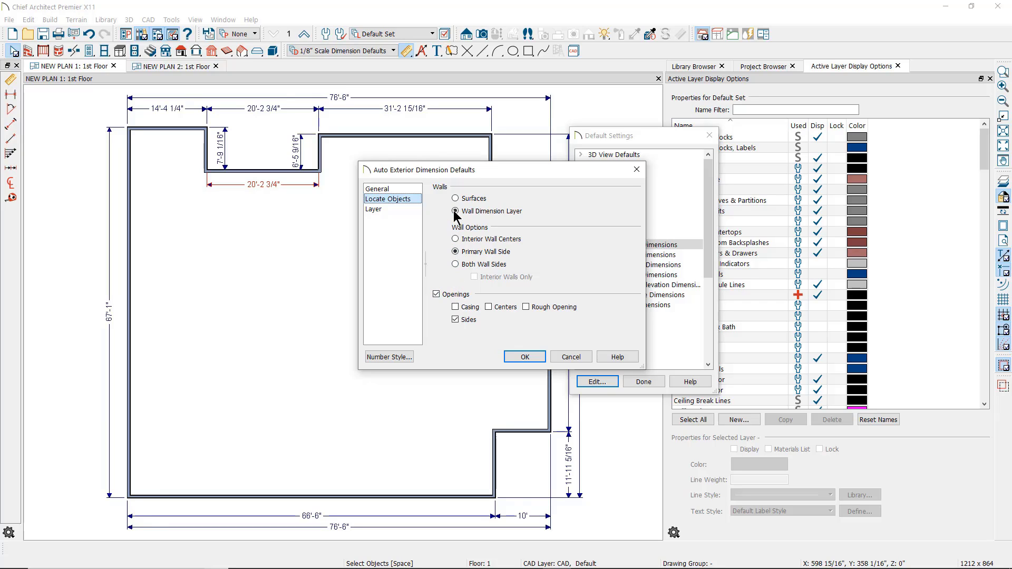
left_click(387, 210)
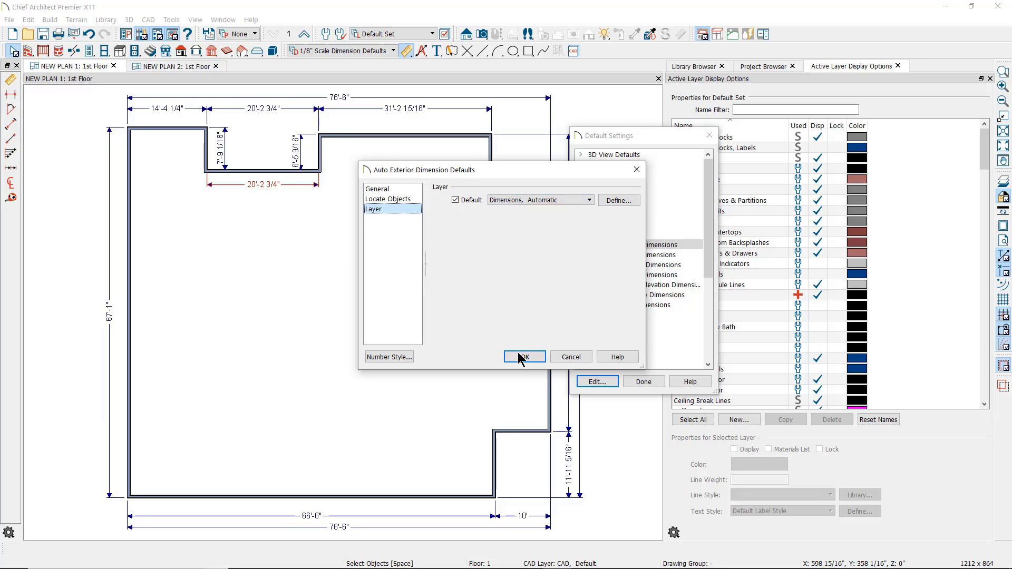
left_click(611, 201)
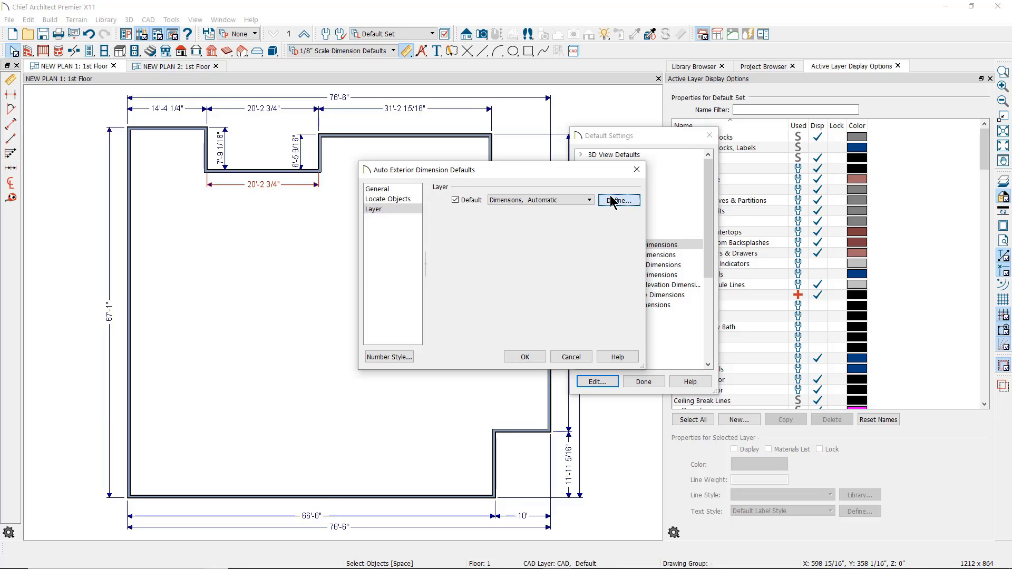
left_click(565, 516)
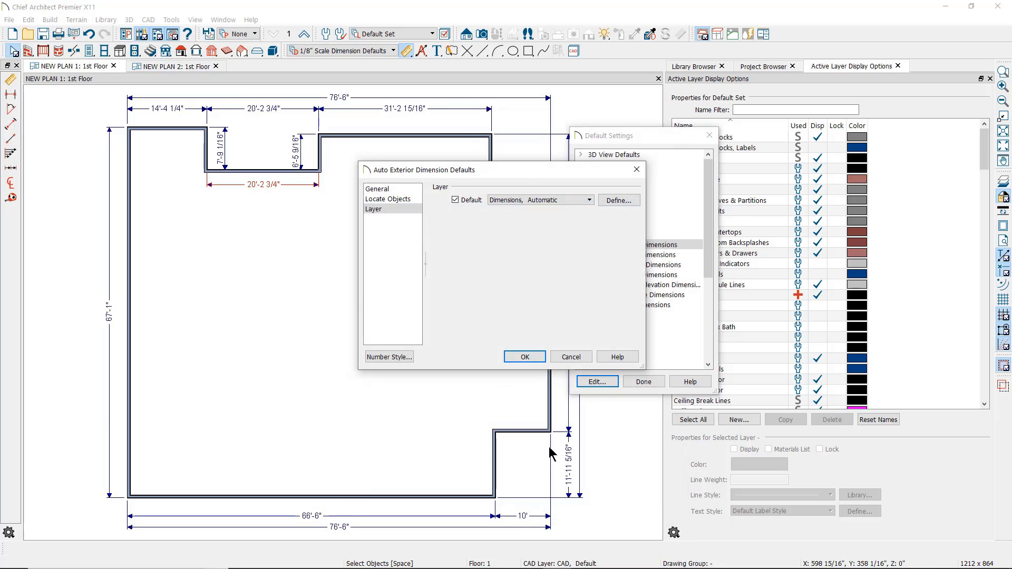
left_click(564, 358)
left_click(633, 380)
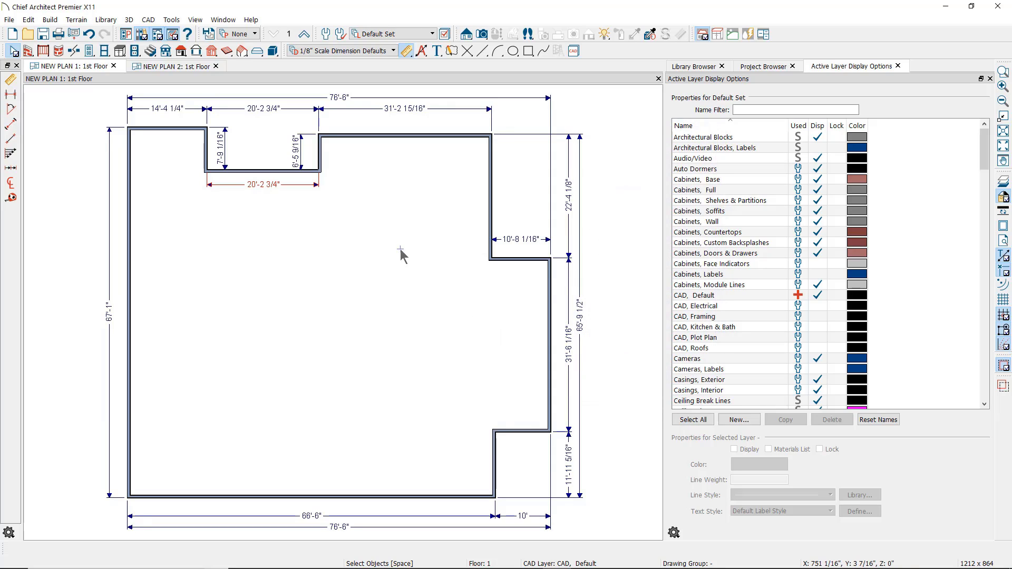
- Move the top segment dimensions above the 76'-6" overall and remove the string's middle point
left_click(291, 110)
middle_click_drag(311, 217, 311, 269)
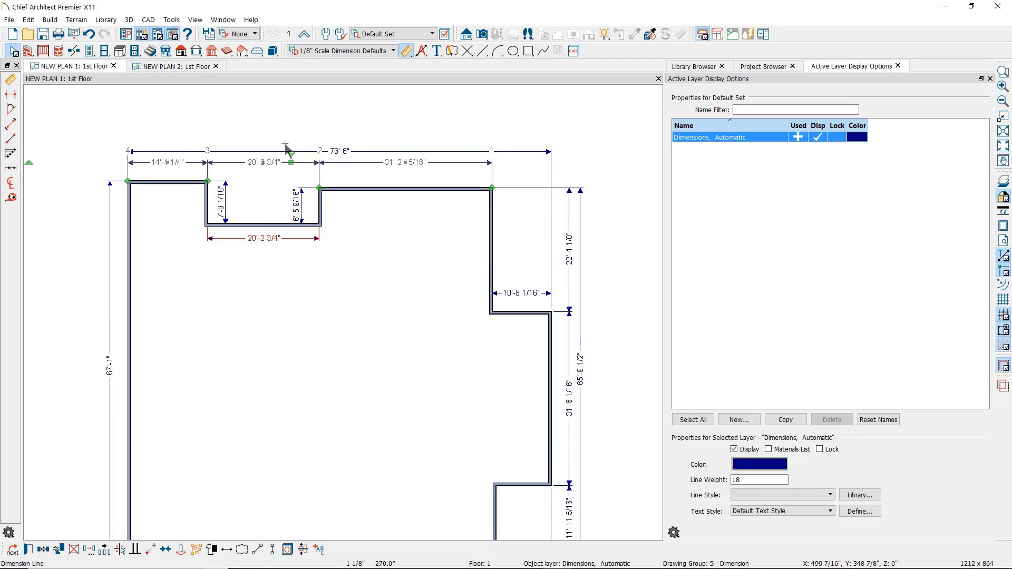
left_click_drag(291, 162, 293, 124)
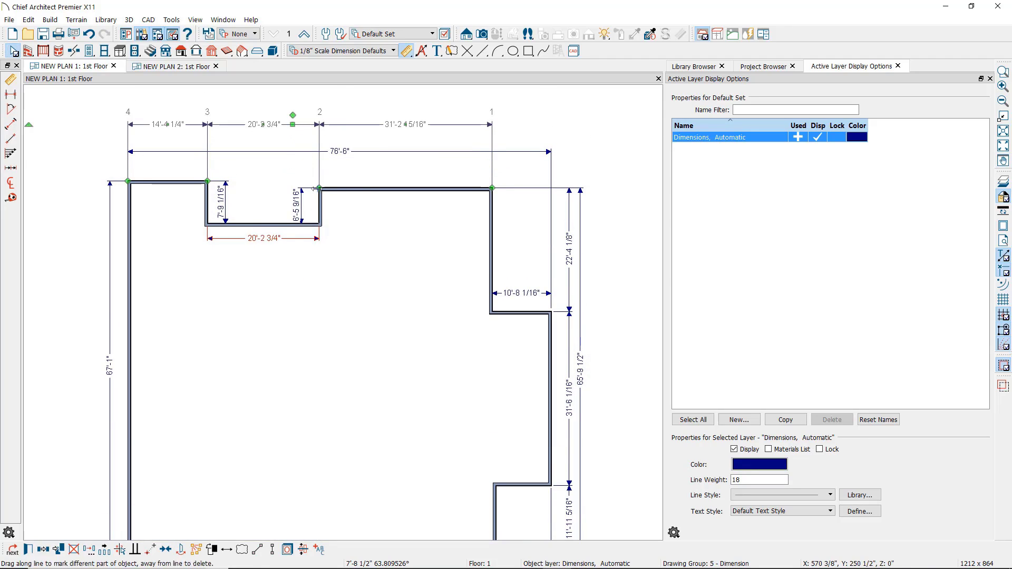
left_click_drag(315, 188, 385, 244)
left_click(382, 250)
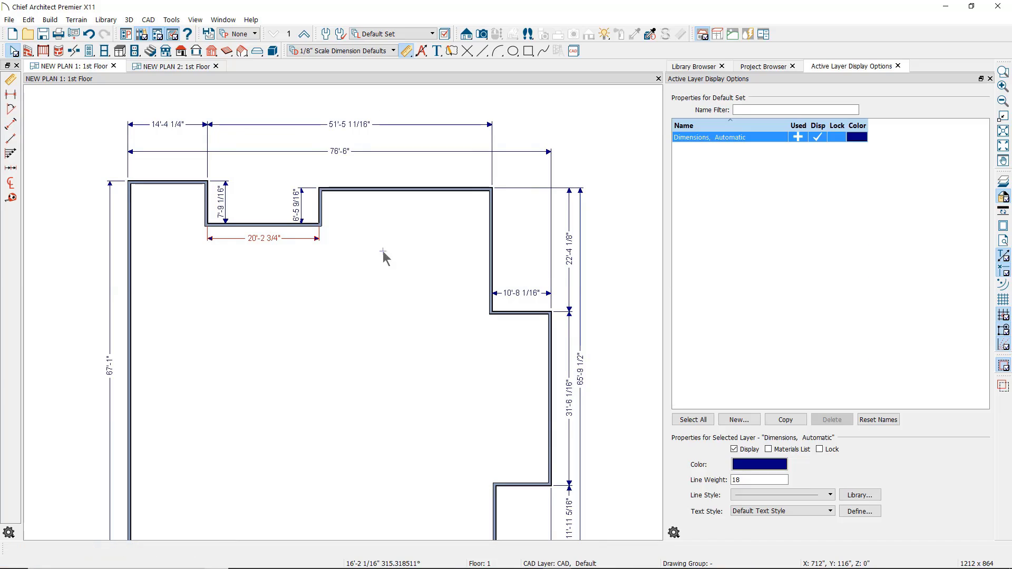
- Review the top dimension string's number format, extension, marker and segment text settings
left_click(272, 124)
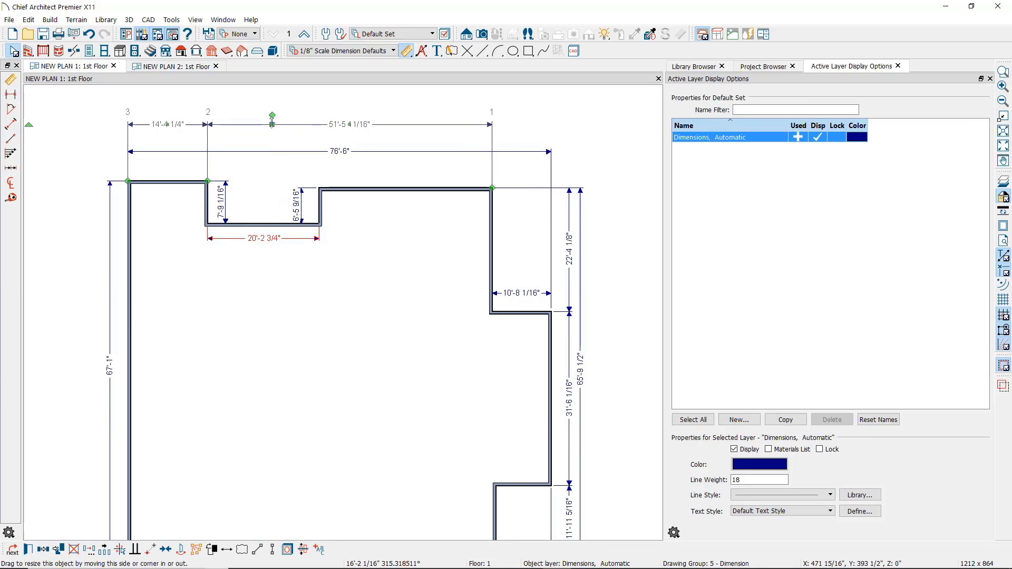
left_click(27, 551)
left_click(579, 151)
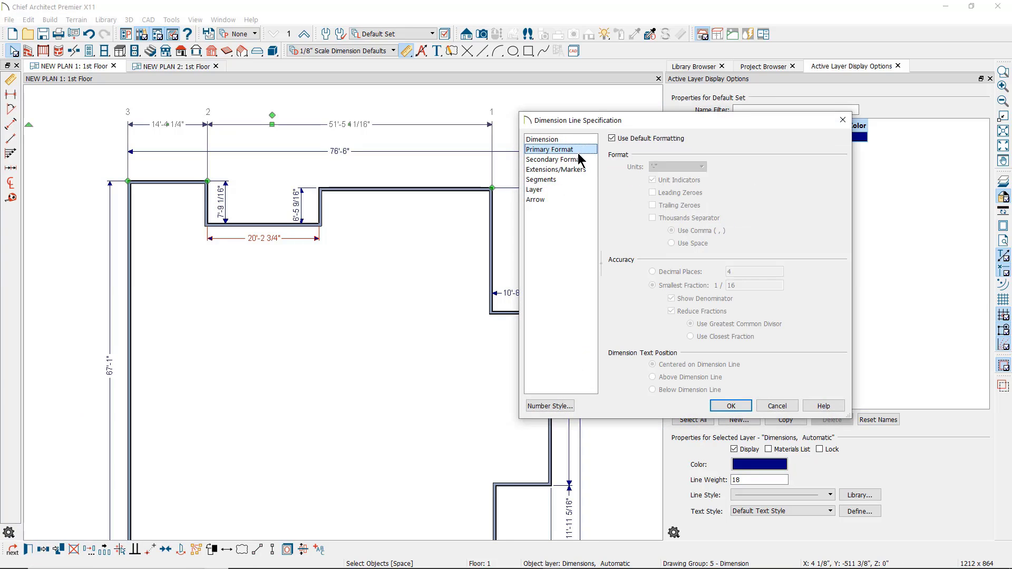
left_click(579, 169)
left_click(572, 179)
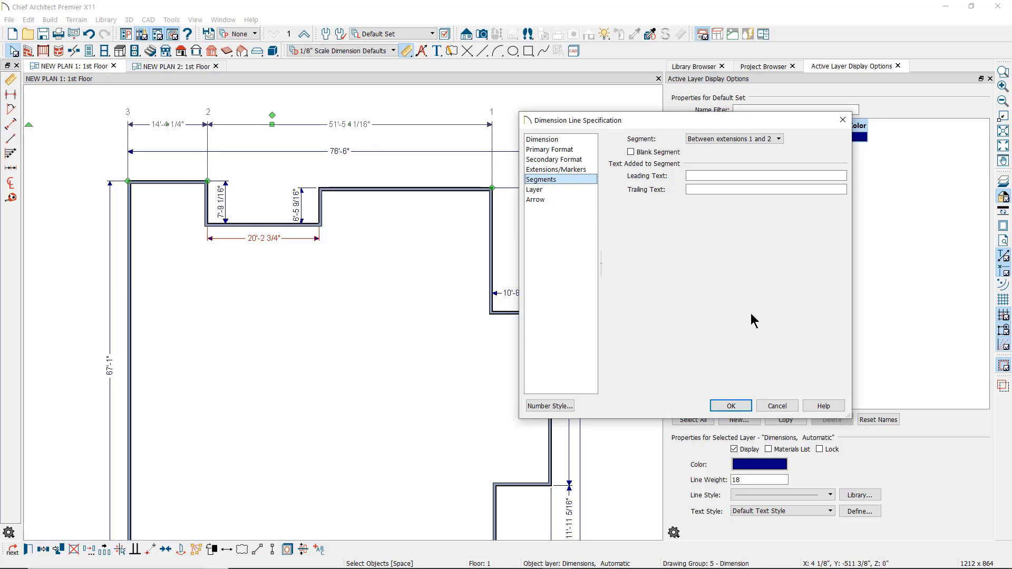
left_click(731, 406)
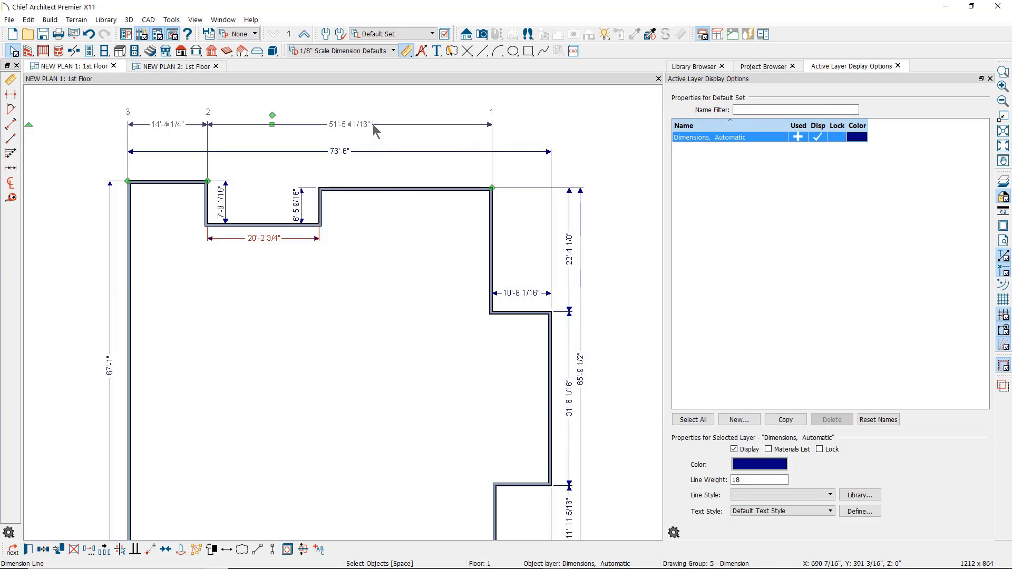
key("Escape")
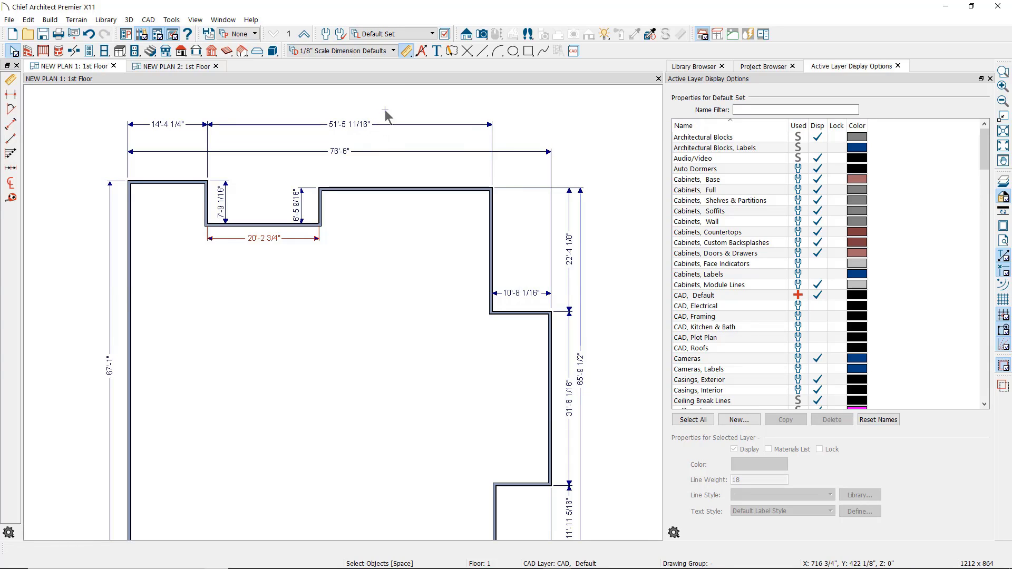
- Regenerate auto exterior dimensions and delete the merged 51'-5 11/16" string
left_click(422, 50)
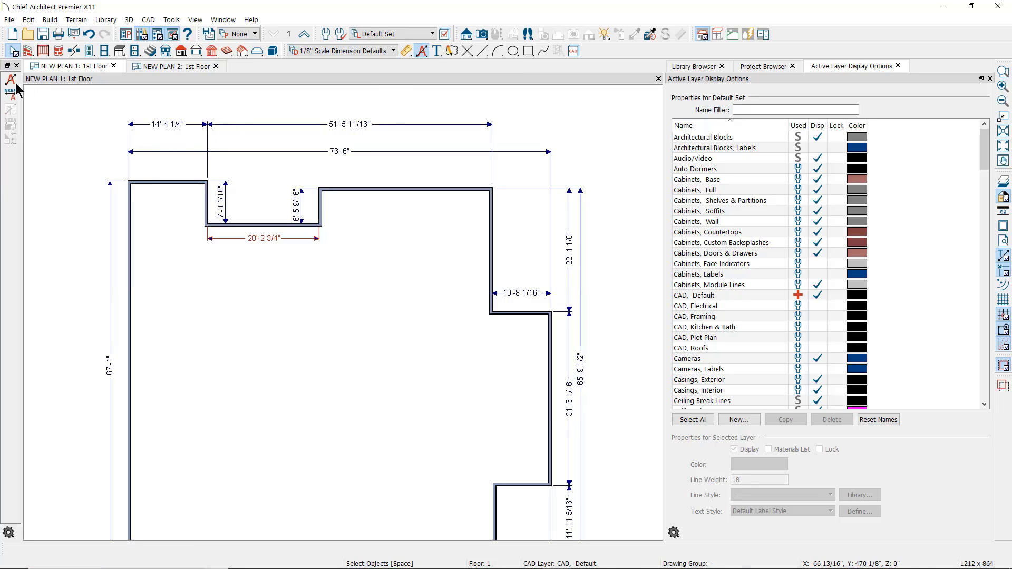
left_click(11, 84)
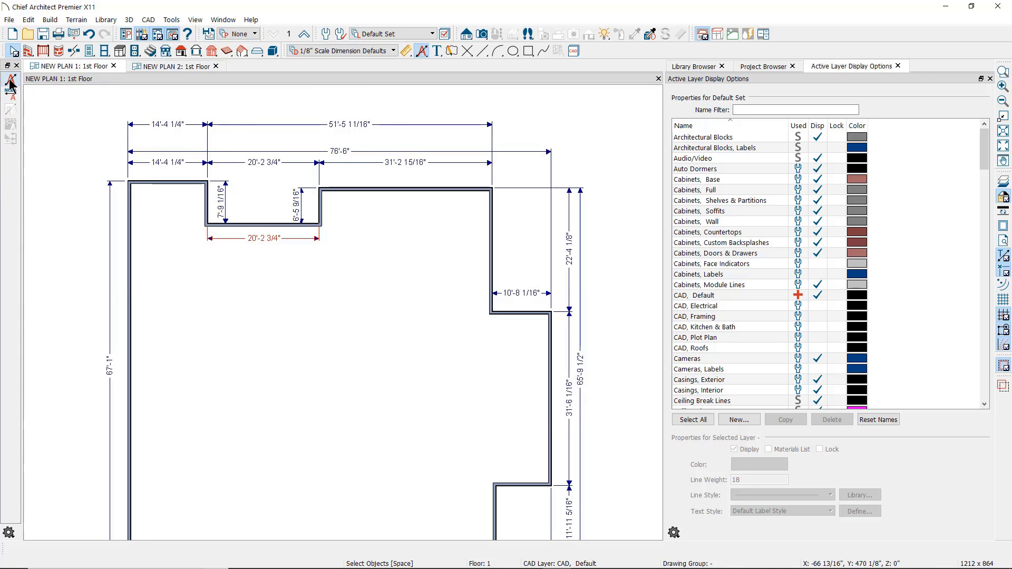
left_click(286, 124)
key("Delete")
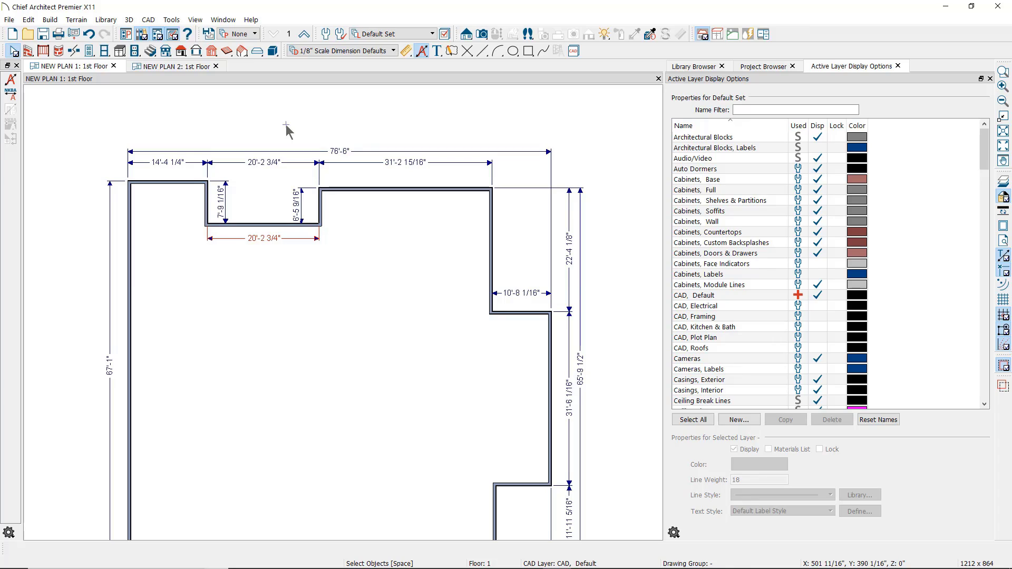
- Round the top notch walls: left position 14'-4", depth 7'-9", width 20'
left_click(207, 205)
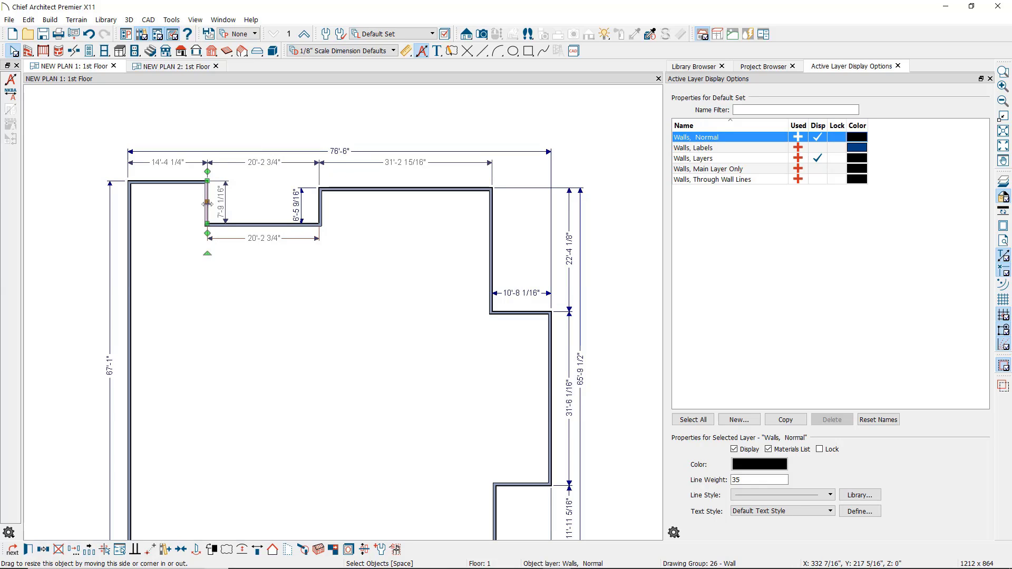
left_click(175, 168)
type("1")
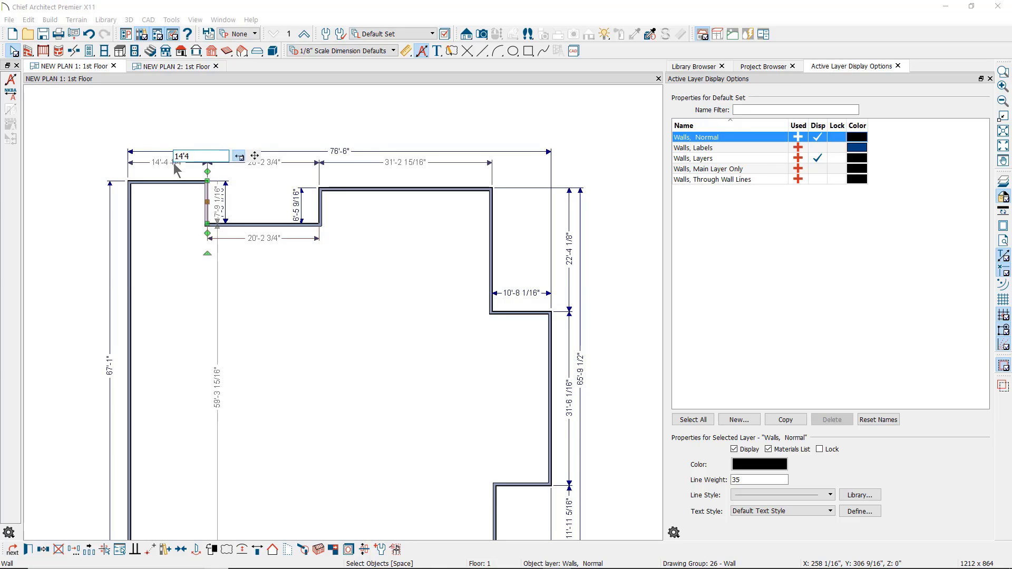
type("4'-4")
key("Return")
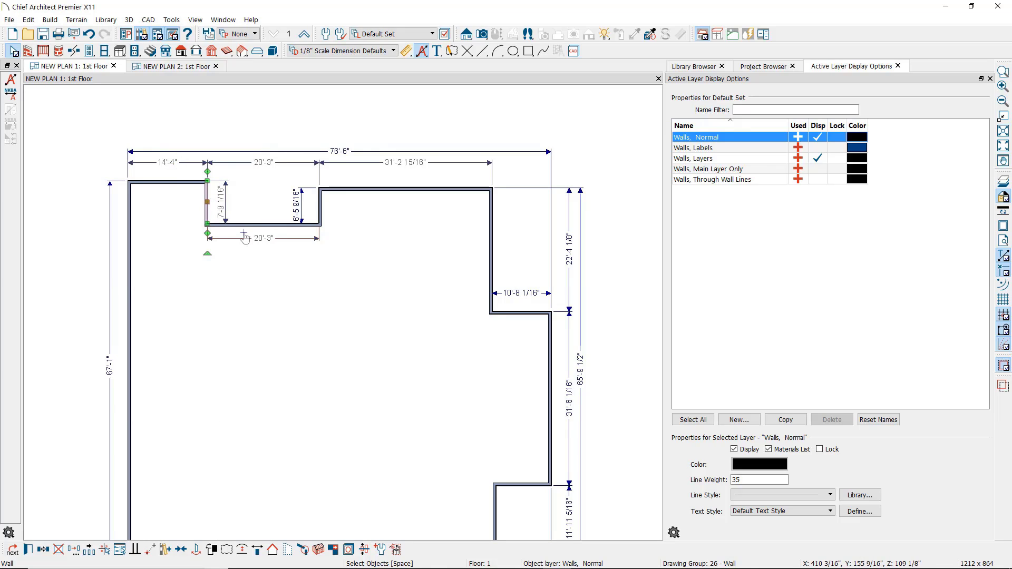
left_click(228, 224)
left_click(224, 207)
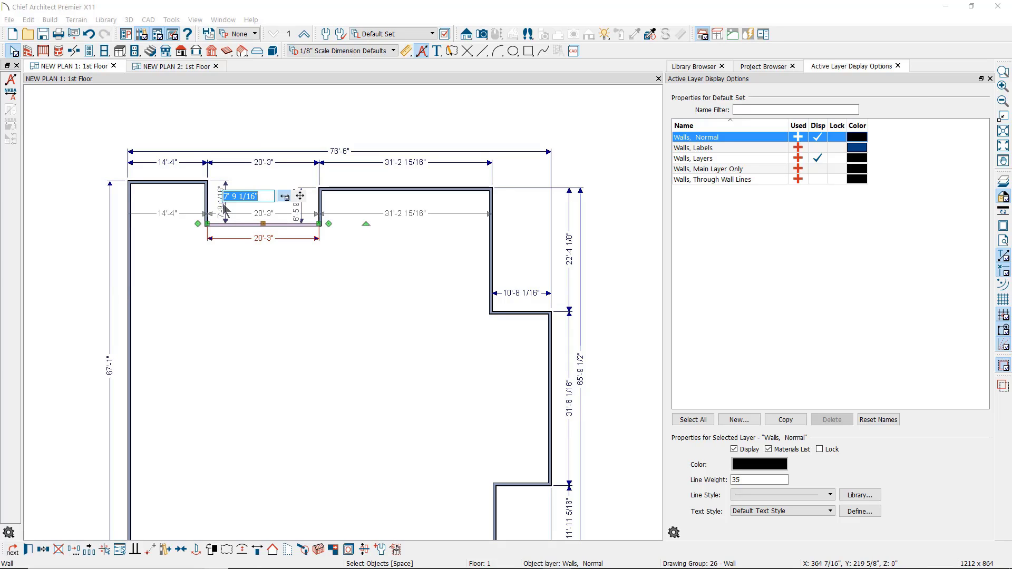
type("7'9")
key("Return")
left_click(320, 209)
left_click(264, 162)
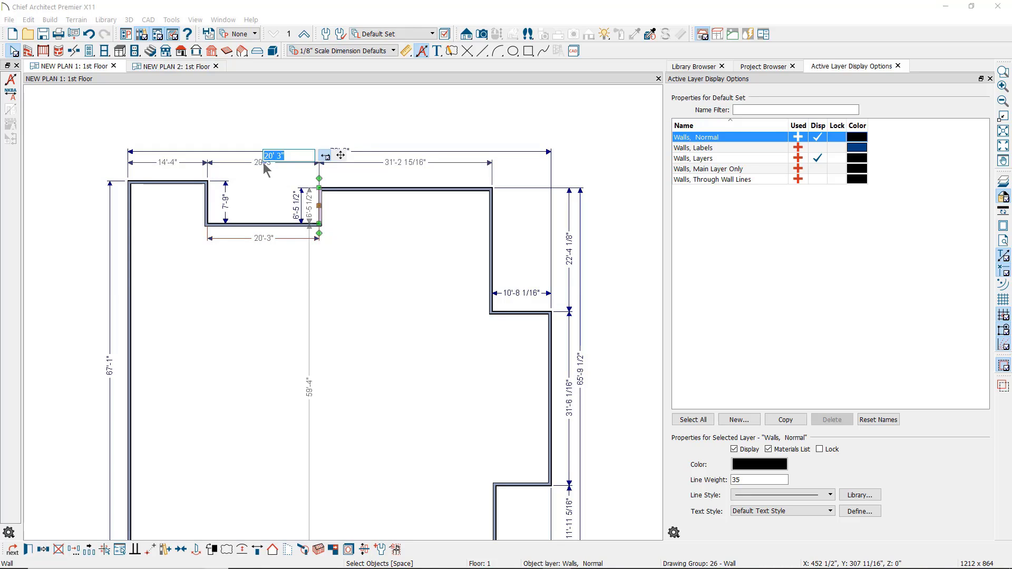
type("20")
key("Return")
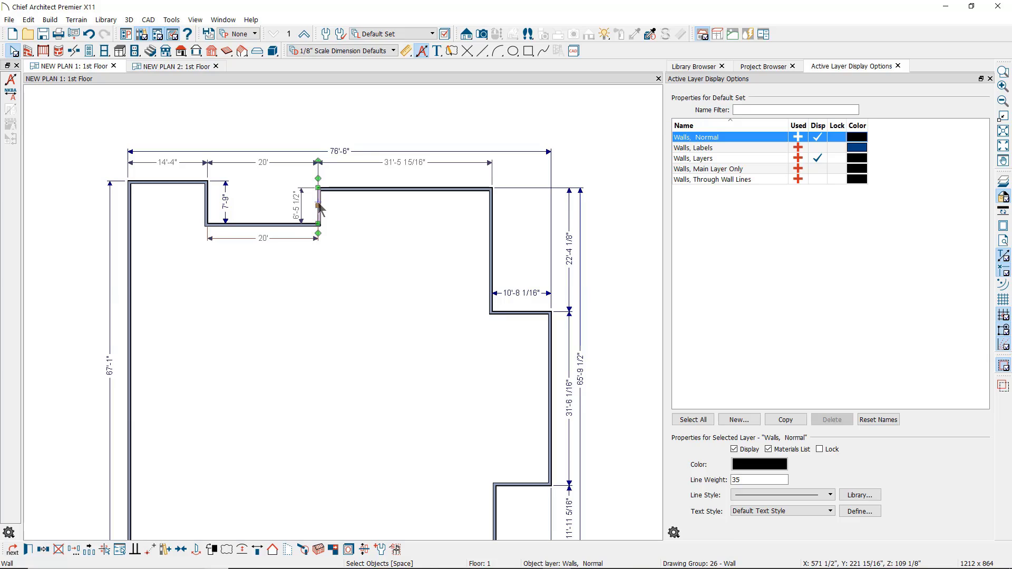
- Resize the long upper-right wall from 31'-5 15/16" to 31'-6"
left_click(398, 162)
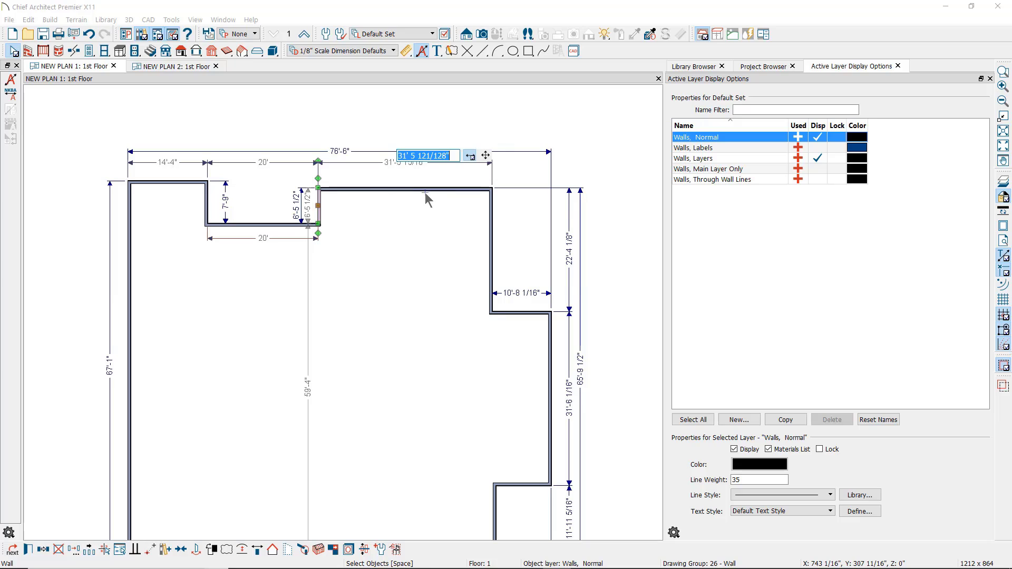
left_click(482, 216)
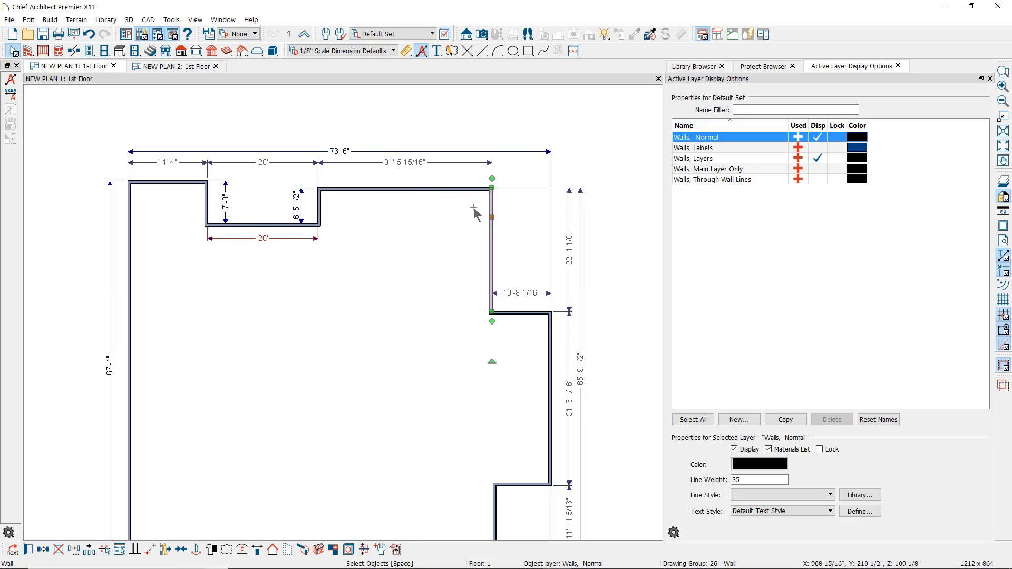
left_click(404, 167)
type("31'-6")
key("Return")
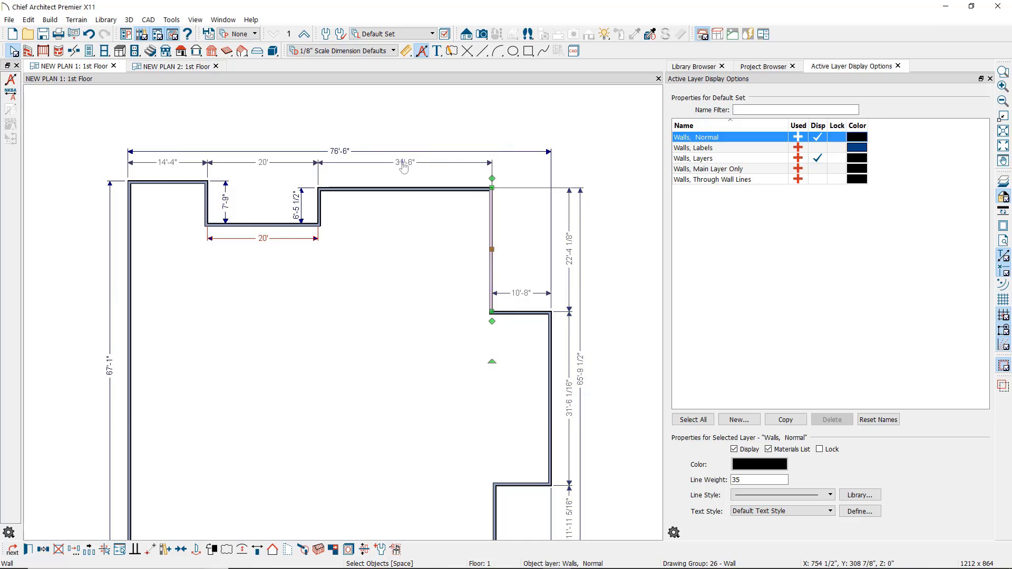
left_click(426, 236)
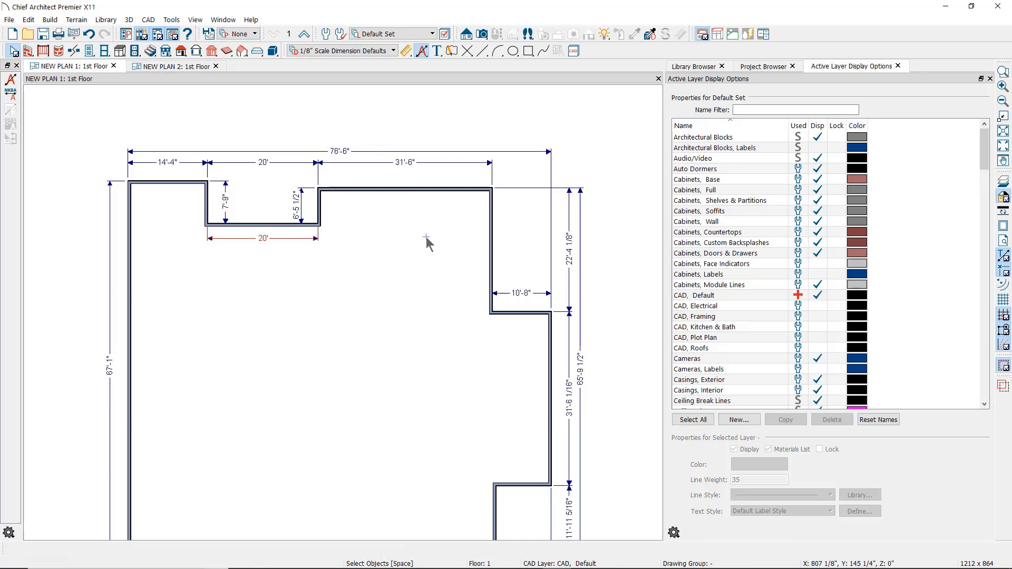
- Delete automatic dimensions on all floors with Delete Objects, then zoom out to the full outline
left_click(29, 20)
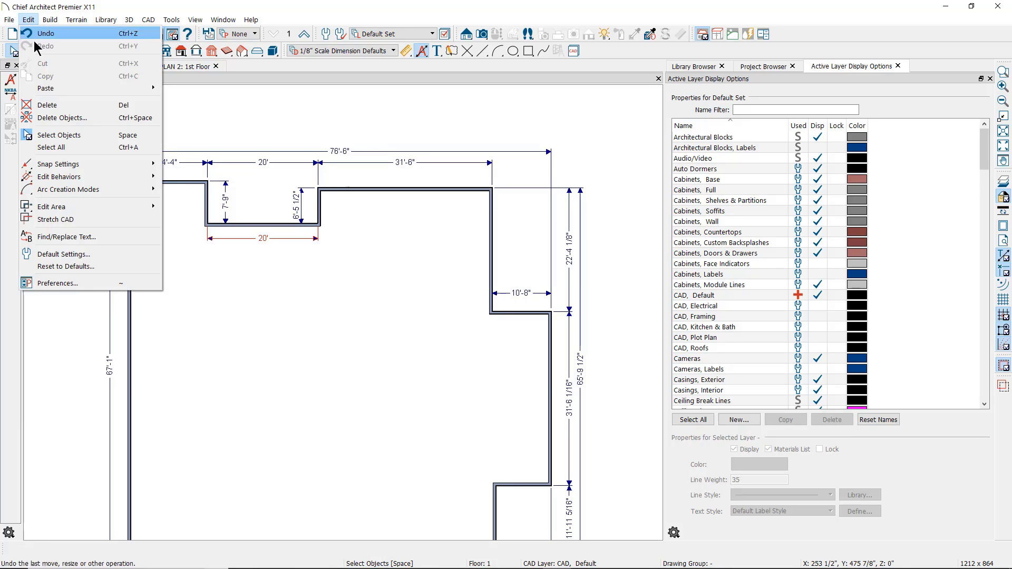
left_click(49, 118)
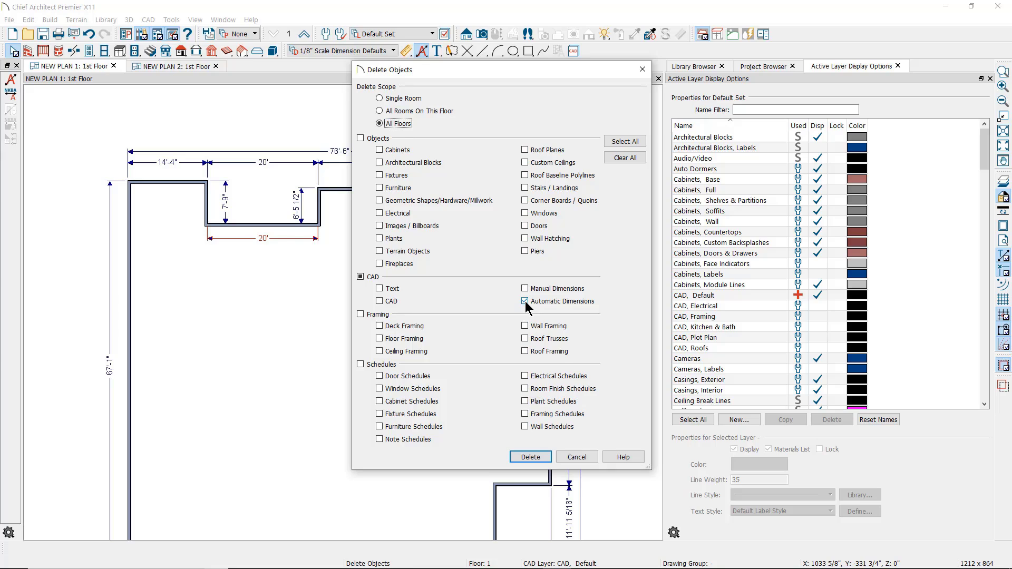
left_click(531, 456)
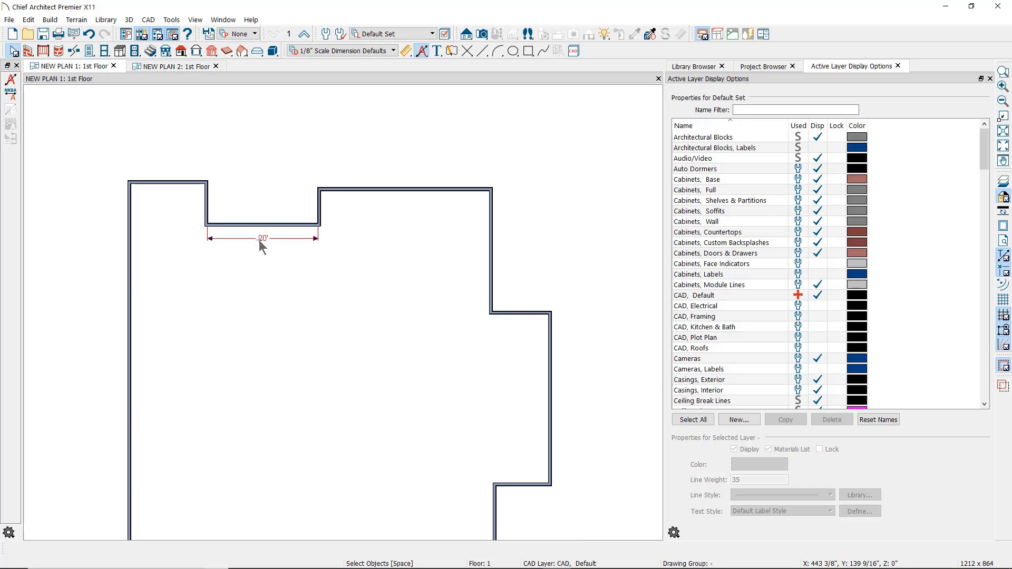
scroll(356, 291, "down", 1)
scroll(355, 290, "down", 1)
middle_click_drag(356, 290, 357, 265)
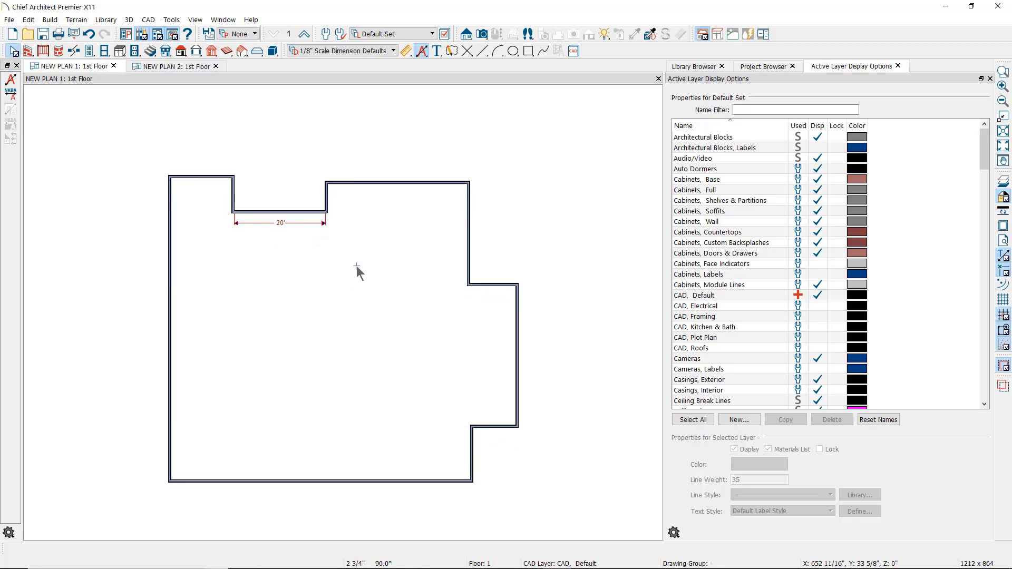
- Generate automatic exterior dimensions on the NEW PLAN 2 floor plan
left_click(178, 66)
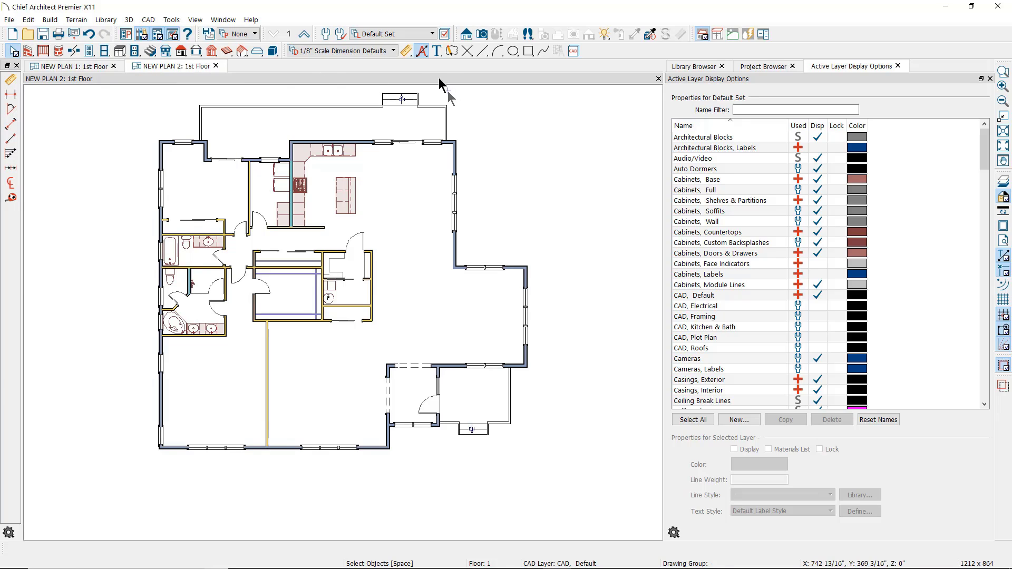
left_click(422, 53)
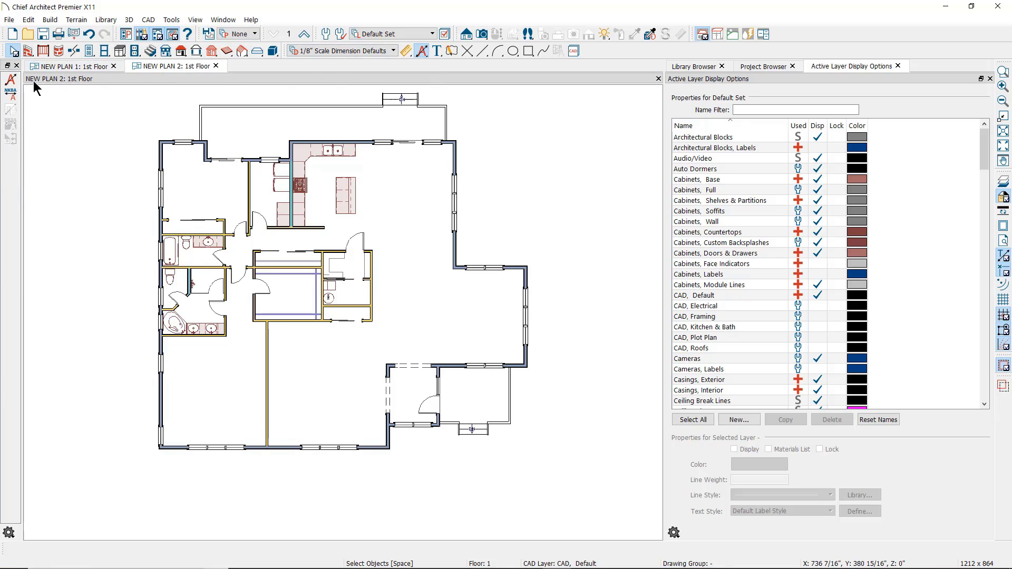
left_click(10, 80)
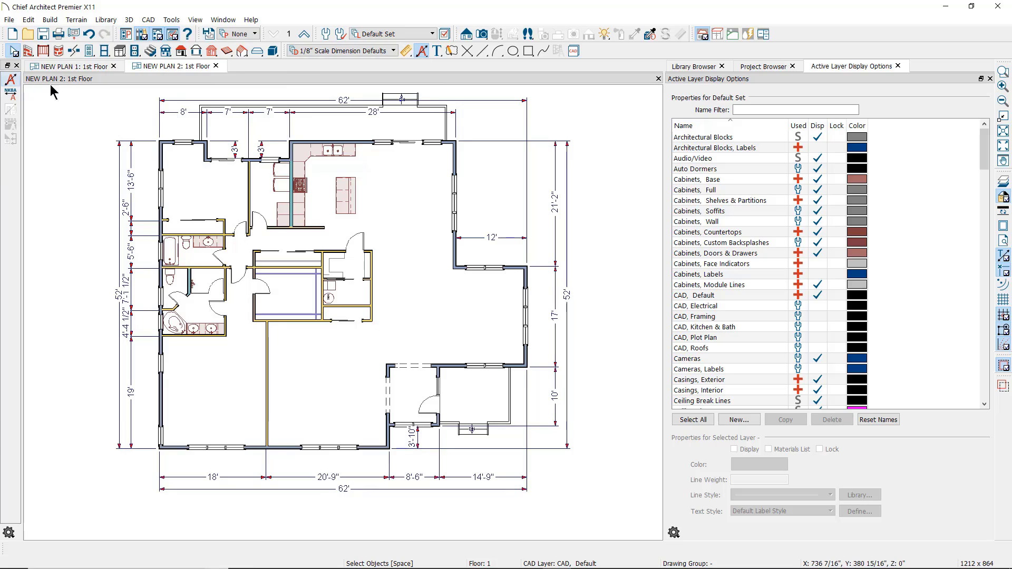
scroll(373, 131, "up", 4)
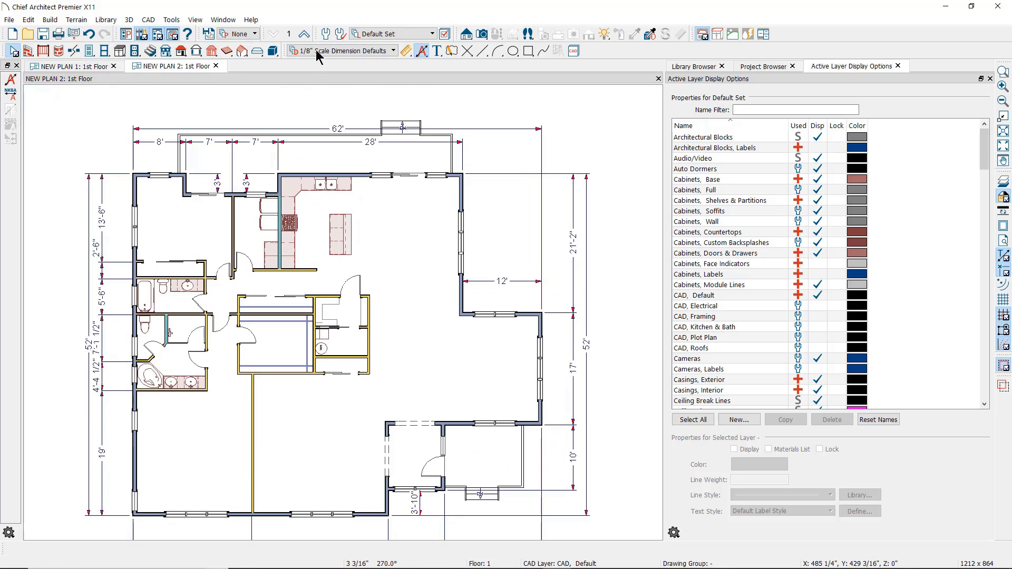
- Review the Auto Exterior Dimensions defaults' Locate Objects page and close Default Settings
left_click(326, 34)
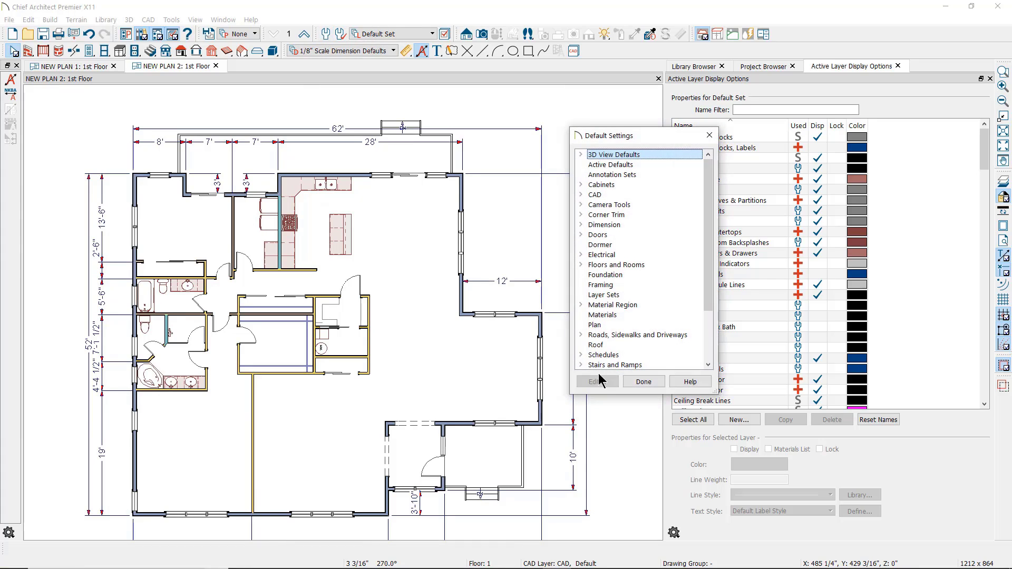
left_click(581, 224)
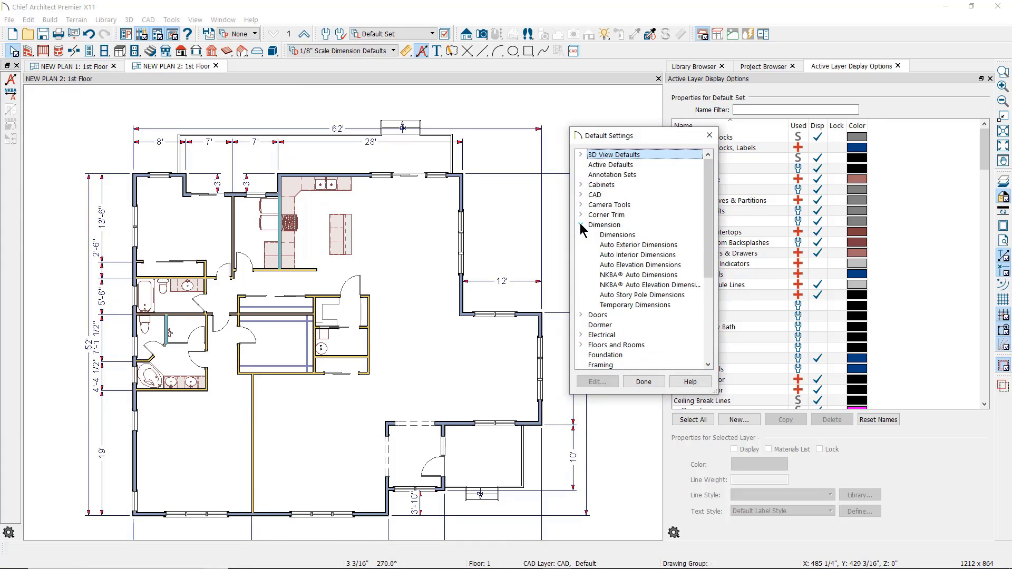
left_click(623, 246)
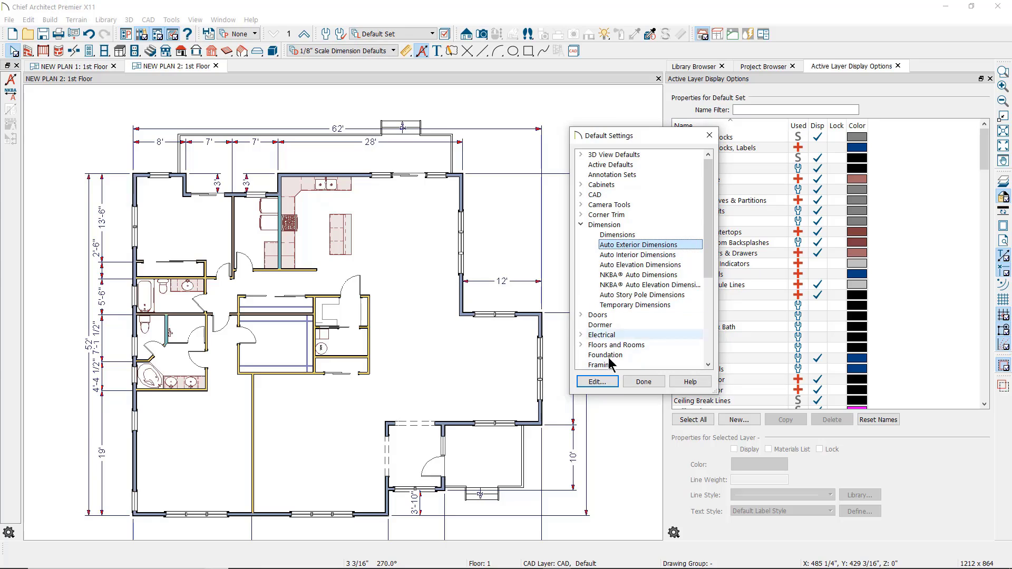
left_click(596, 382)
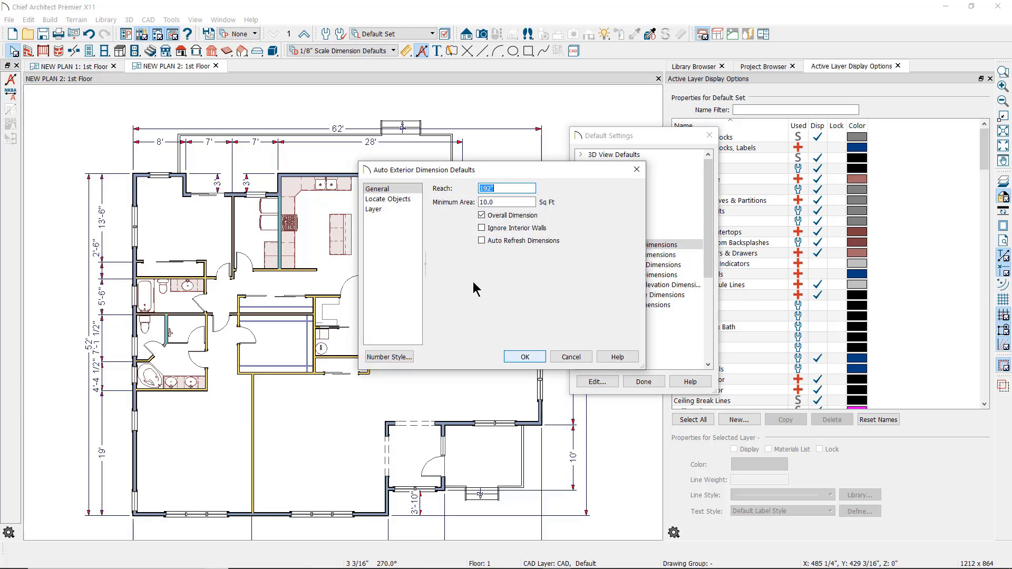
left_click(401, 199)
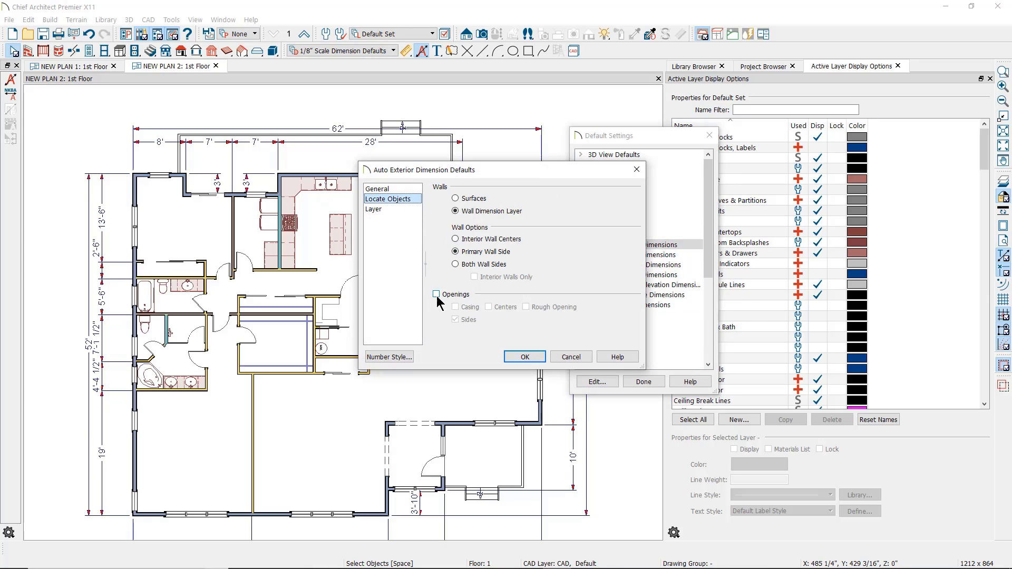
left_click(525, 357)
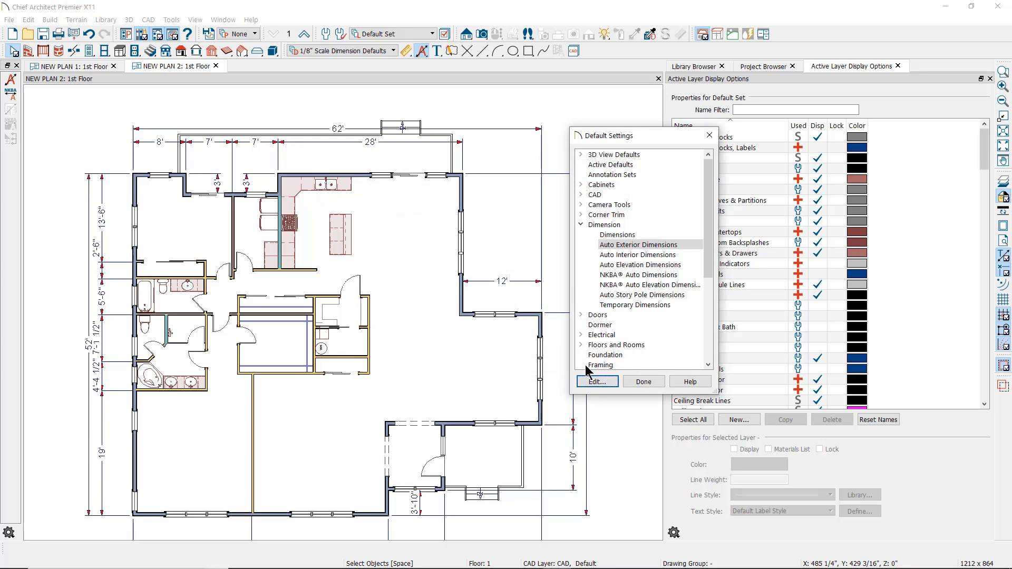
left_click(642, 381)
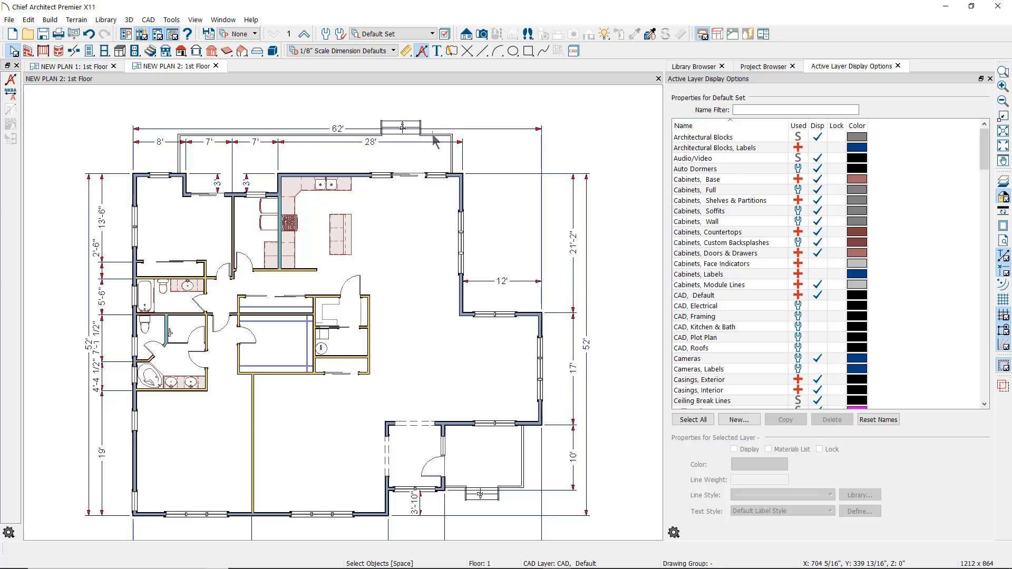
- Turn off No Locate on the top deck railing and regenerate the exterior dimensions
left_click(177, 155)
left_click_drag(178, 155, 454, 164)
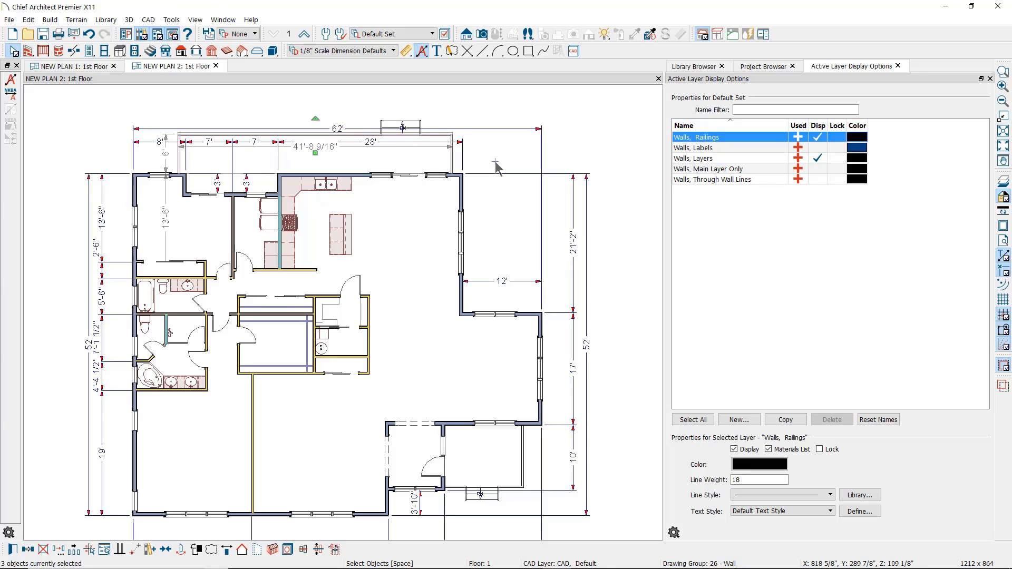
left_click(13, 550)
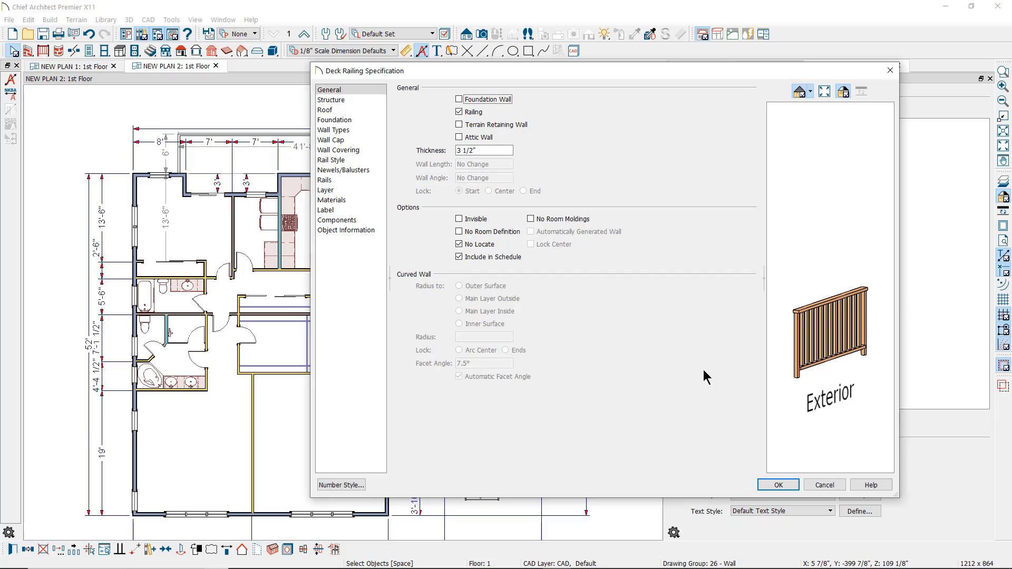
left_click(460, 245)
left_click(775, 485)
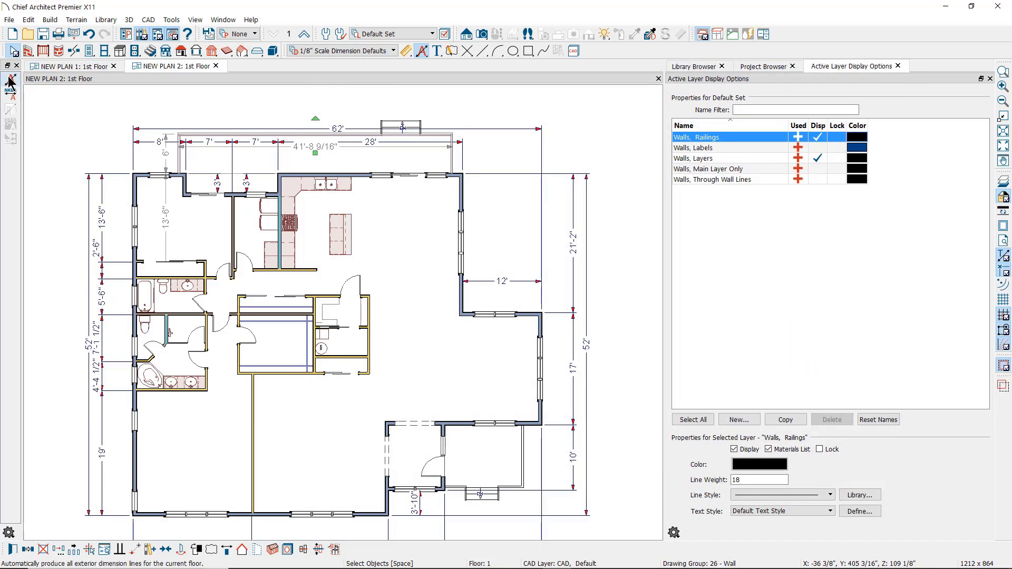
left_click(12, 83)
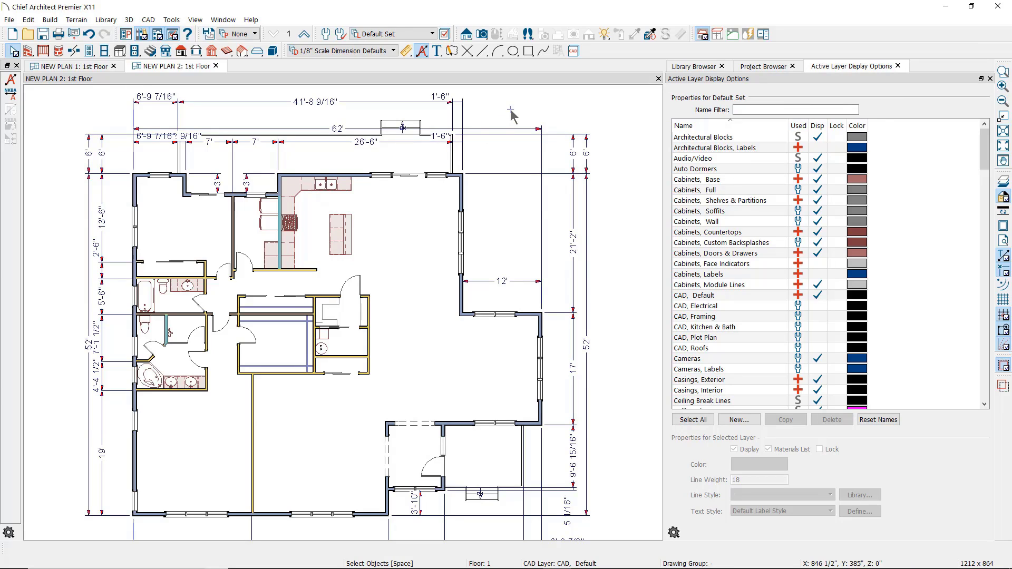
- Draw a manual dimension along the top kitchen cabinets (6", 3', 1'-9") and fit the plan in view
scroll(530, 193, "down", 1)
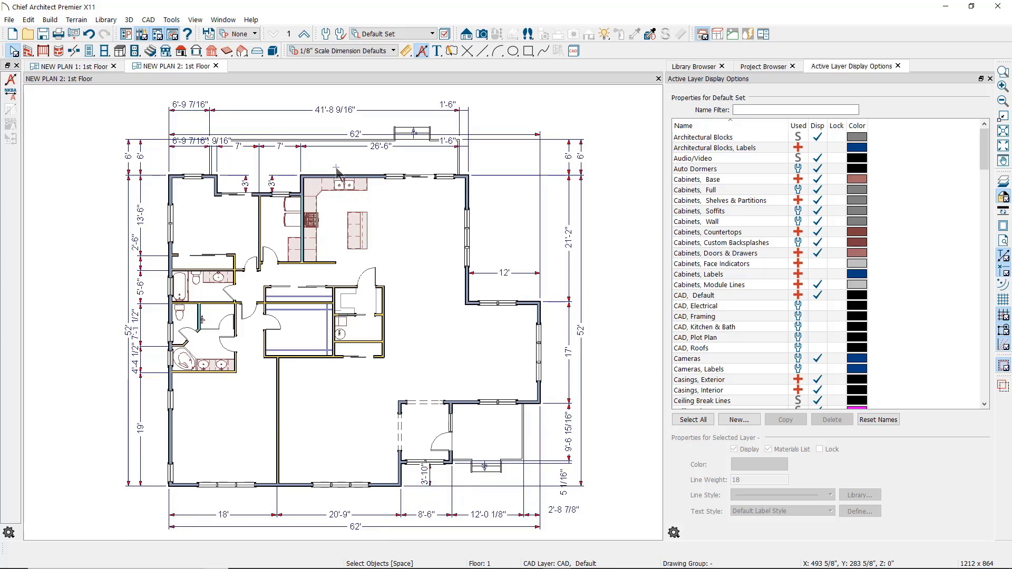
scroll(352, 168, "up", 3)
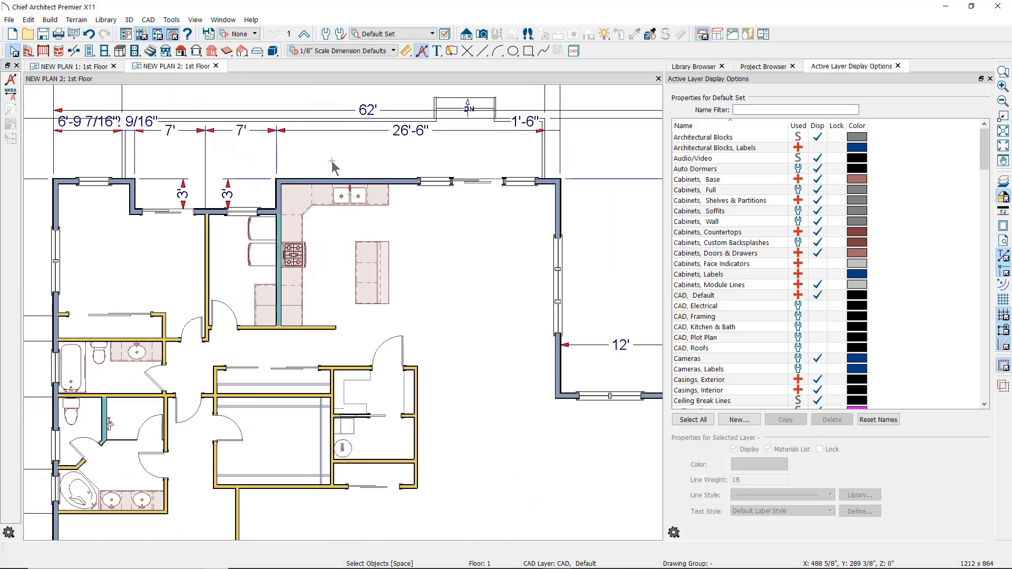
left_click(405, 49)
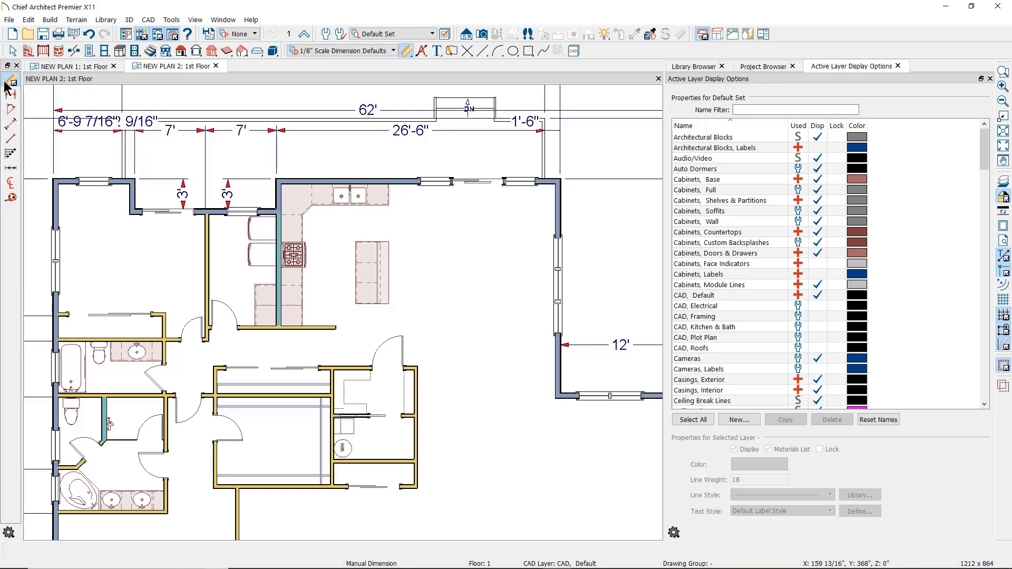
left_click_drag(264, 167, 391, 166)
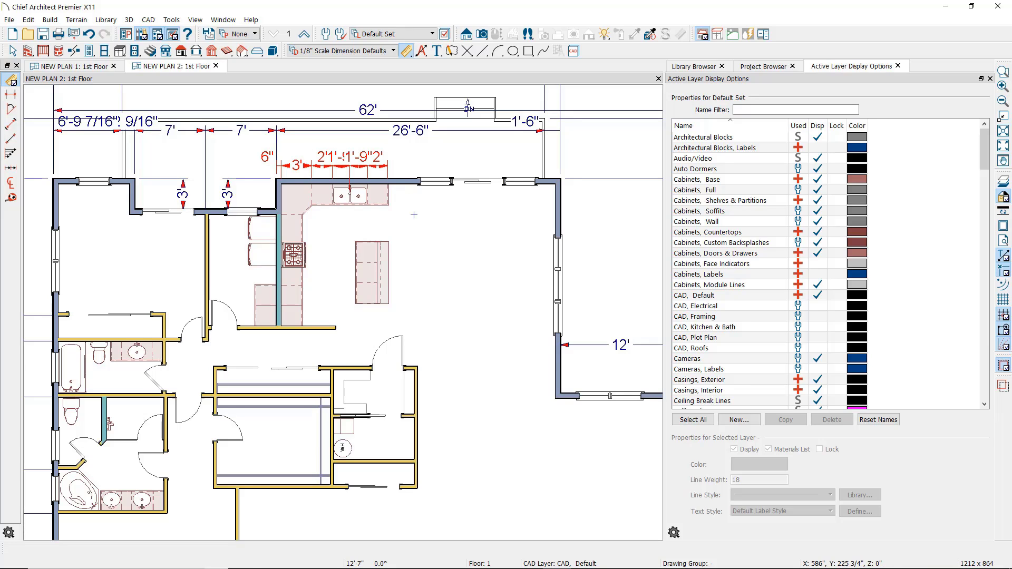
key("space")
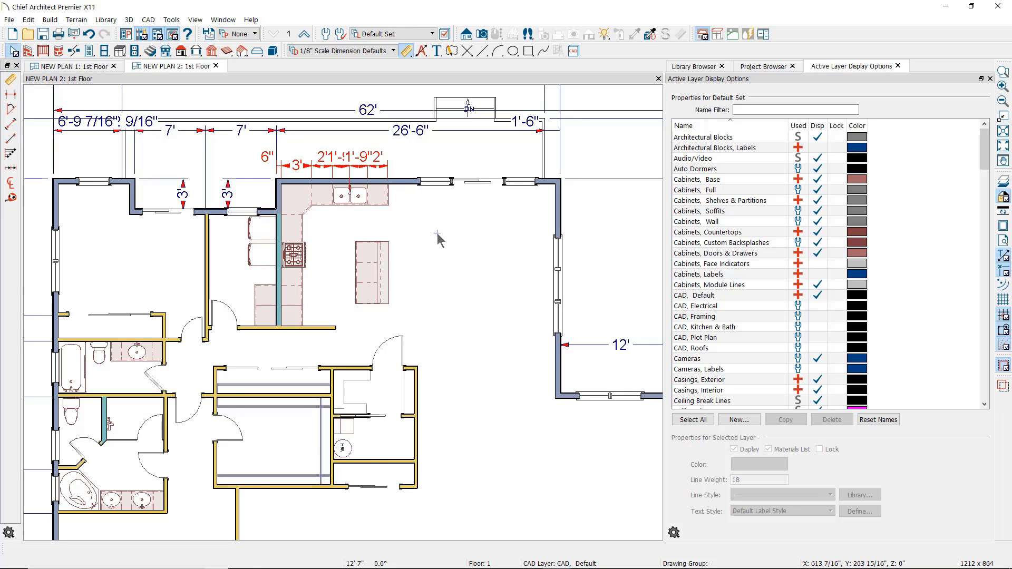
scroll(438, 233, "down", 2)
middle_click_drag(437, 234, 392, 202)
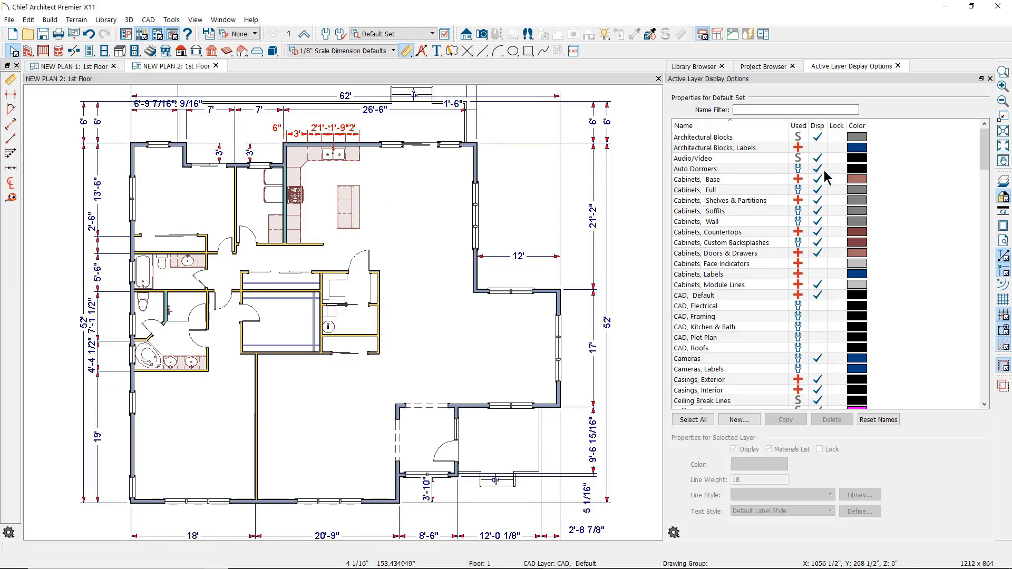
left_click(1006, 147)
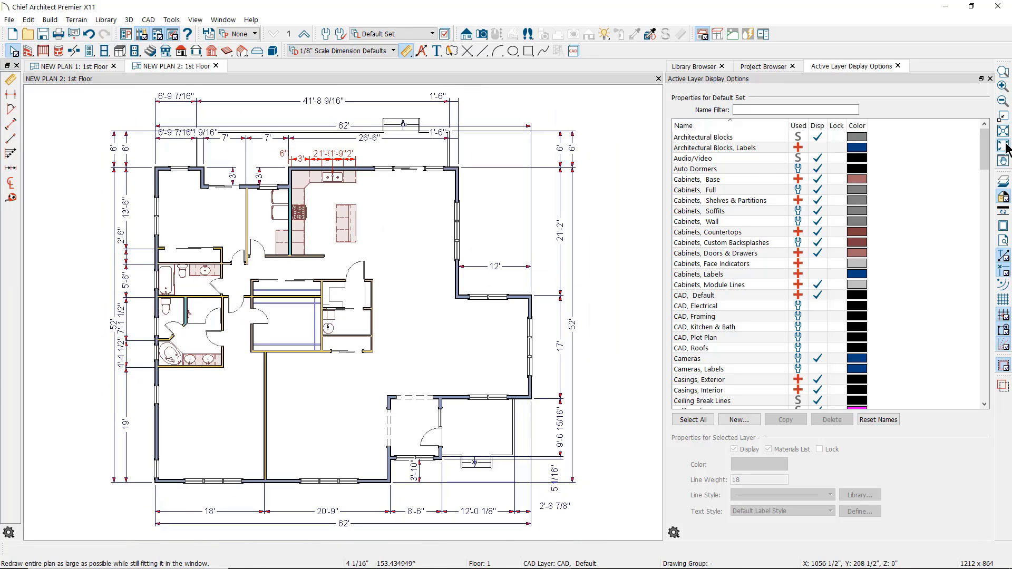